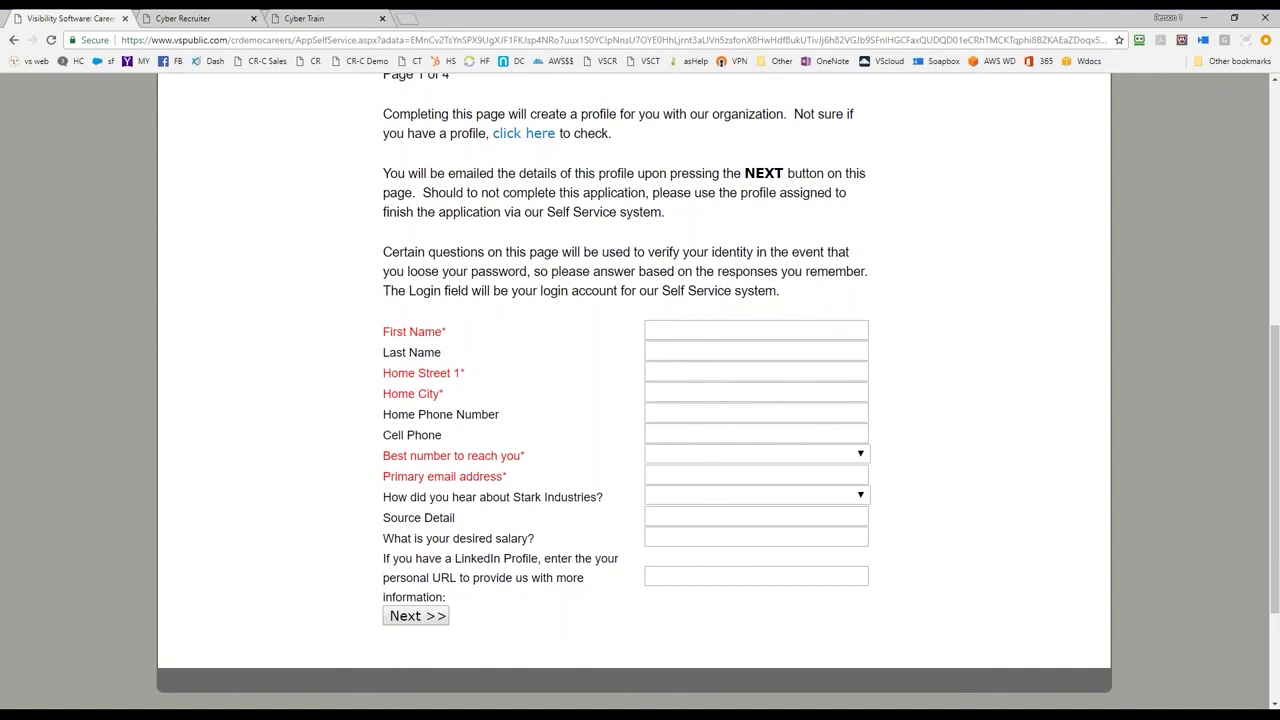
# Switch to Cyber Recruiter, log in to DemoSales with the filled-in credentials, and open the form for creating a requisition.
pyautogui.scroll(3, 640, 390)
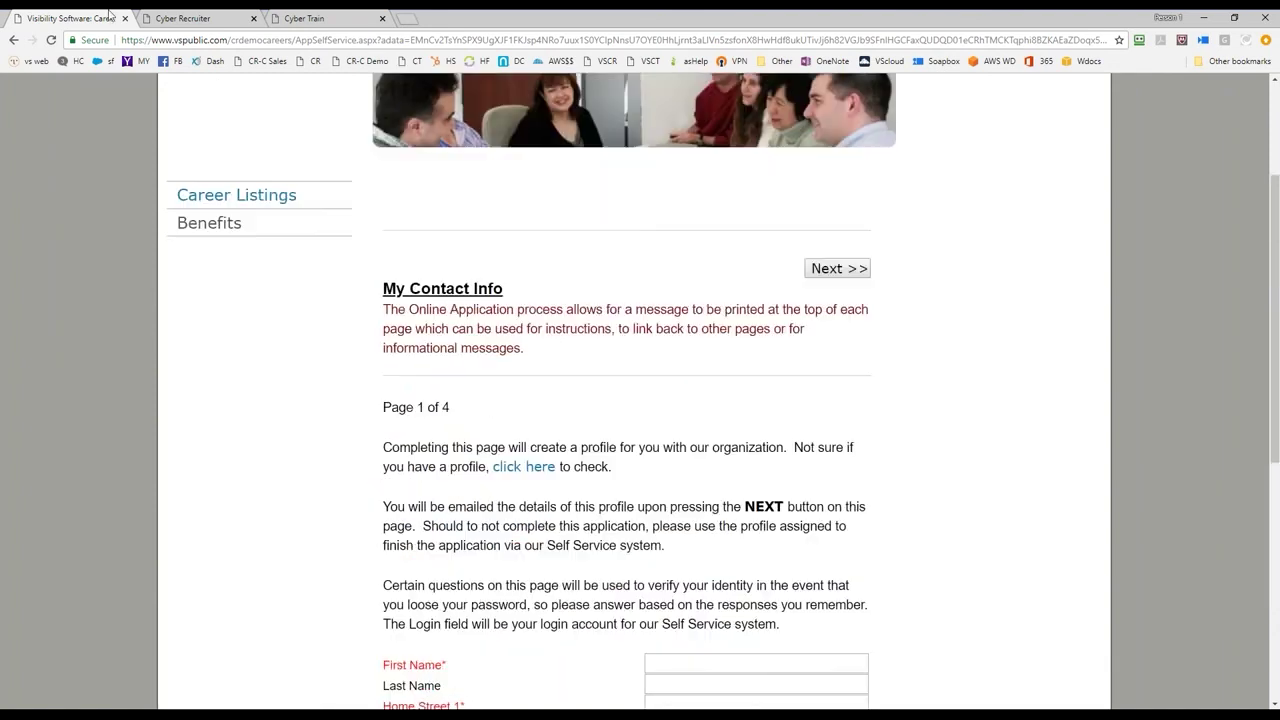
pyautogui.click(167, 18)
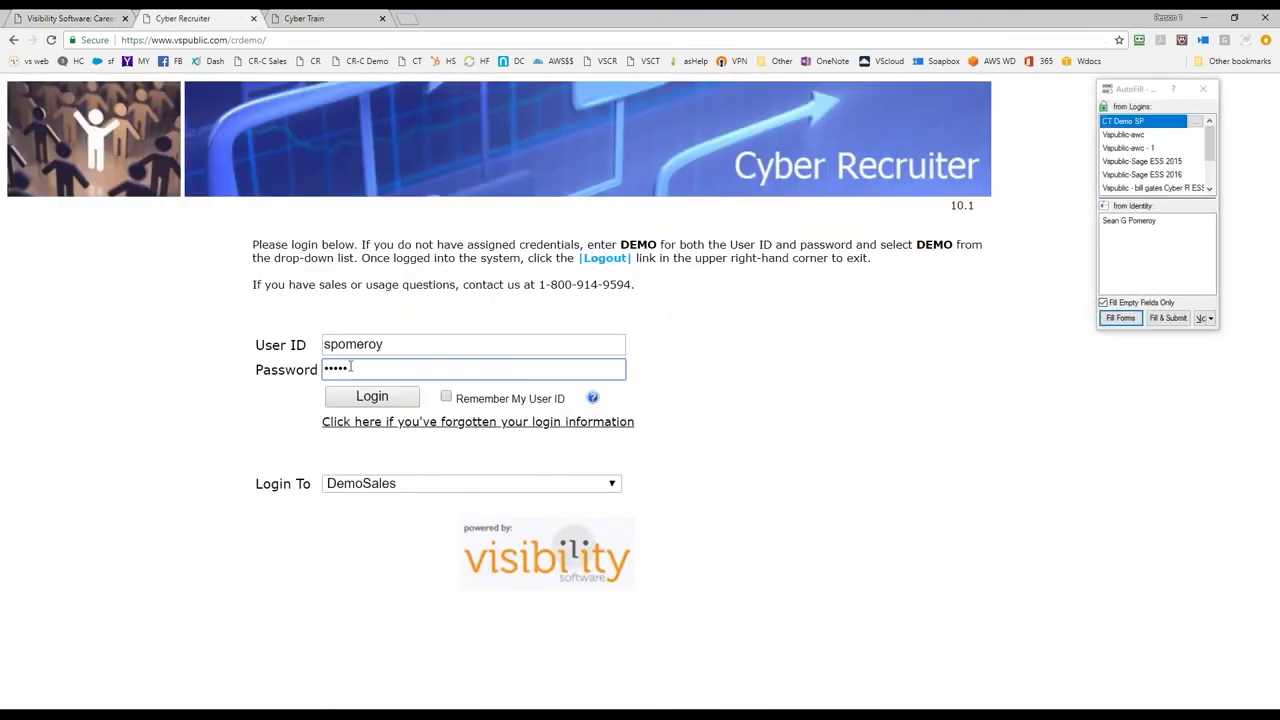
pyautogui.click(357, 397)
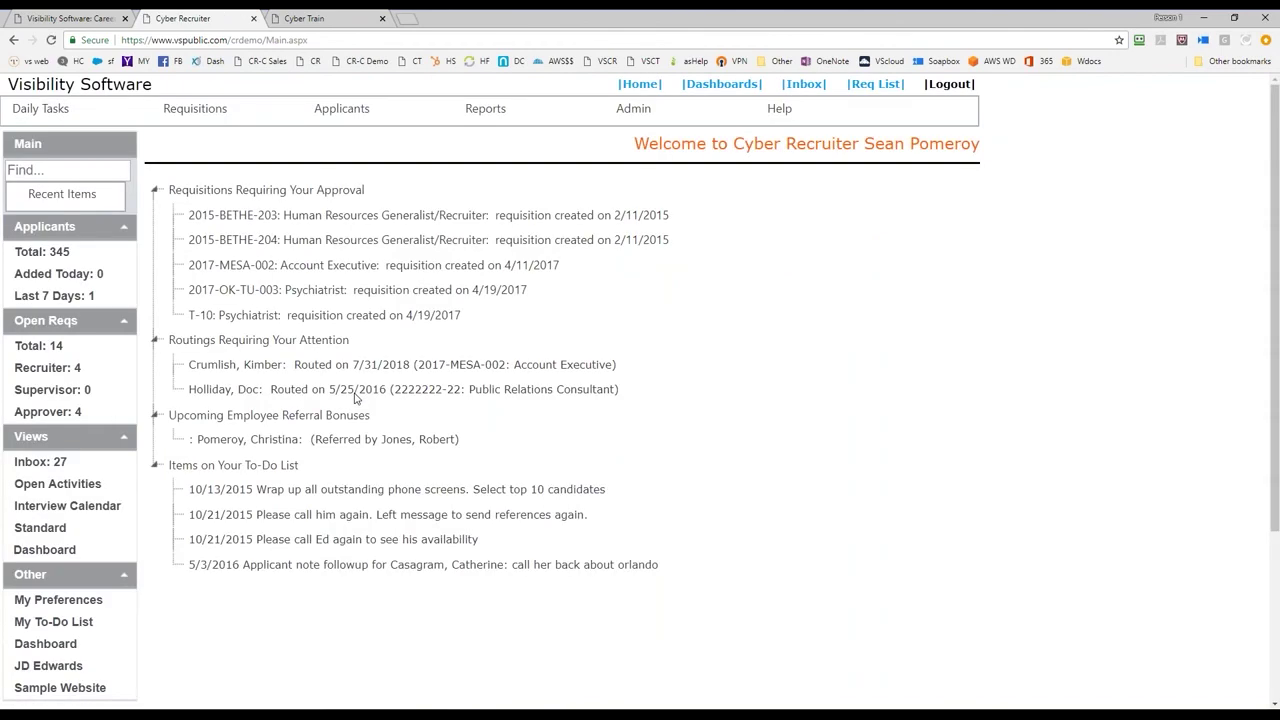
pyautogui.click(56, 118)
pyautogui.click(62, 134)
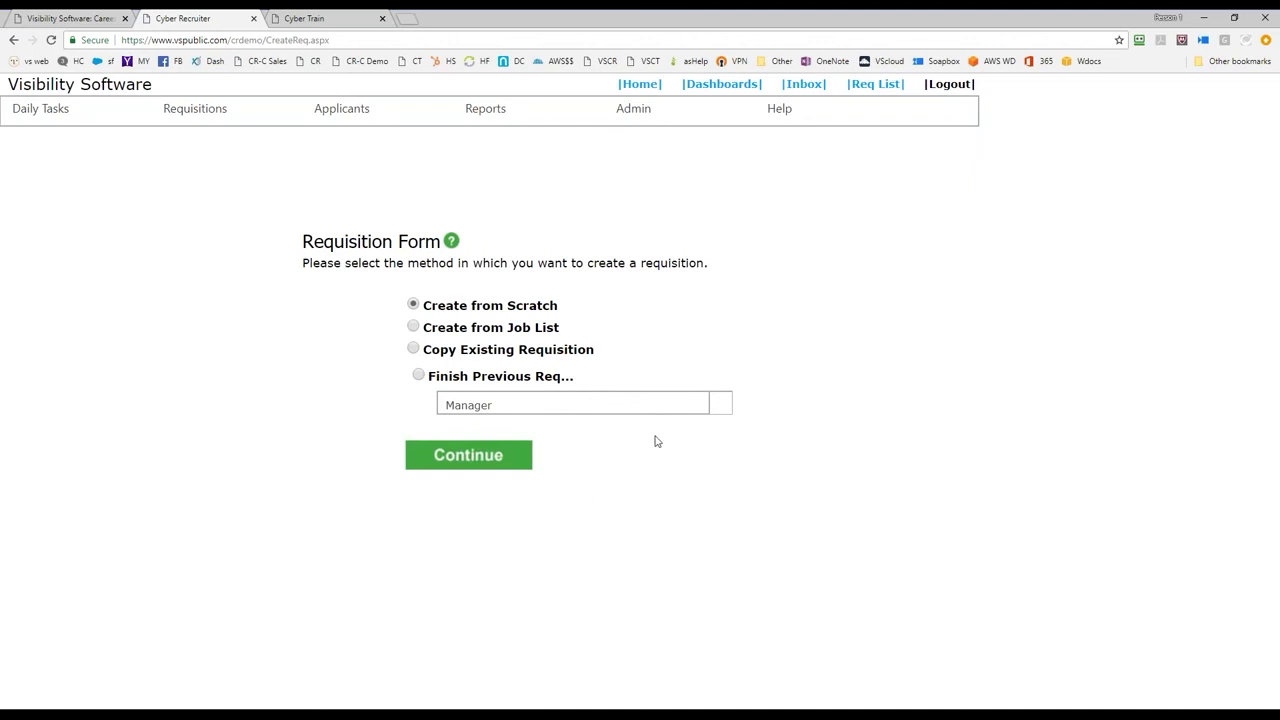
# Open the inbox and read the text resume of the applicant with a desired salary of $37,900.
pyautogui.click(806, 88)
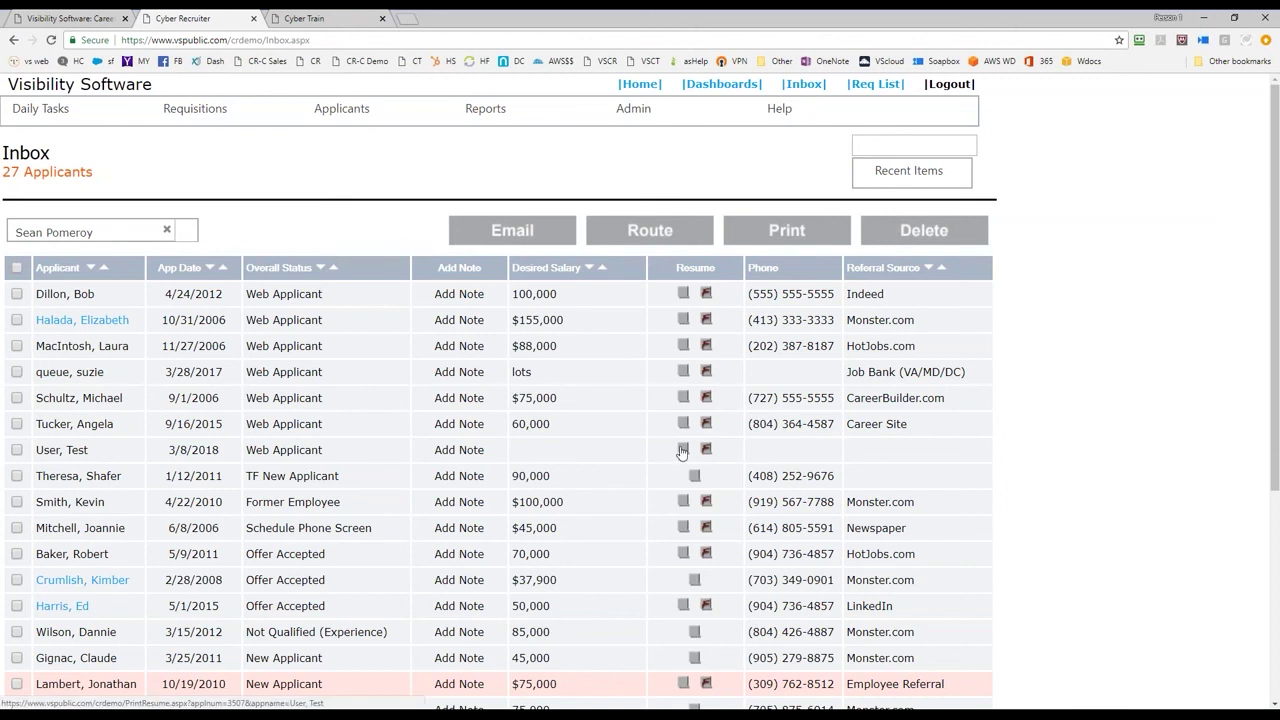
pyautogui.click(691, 575)
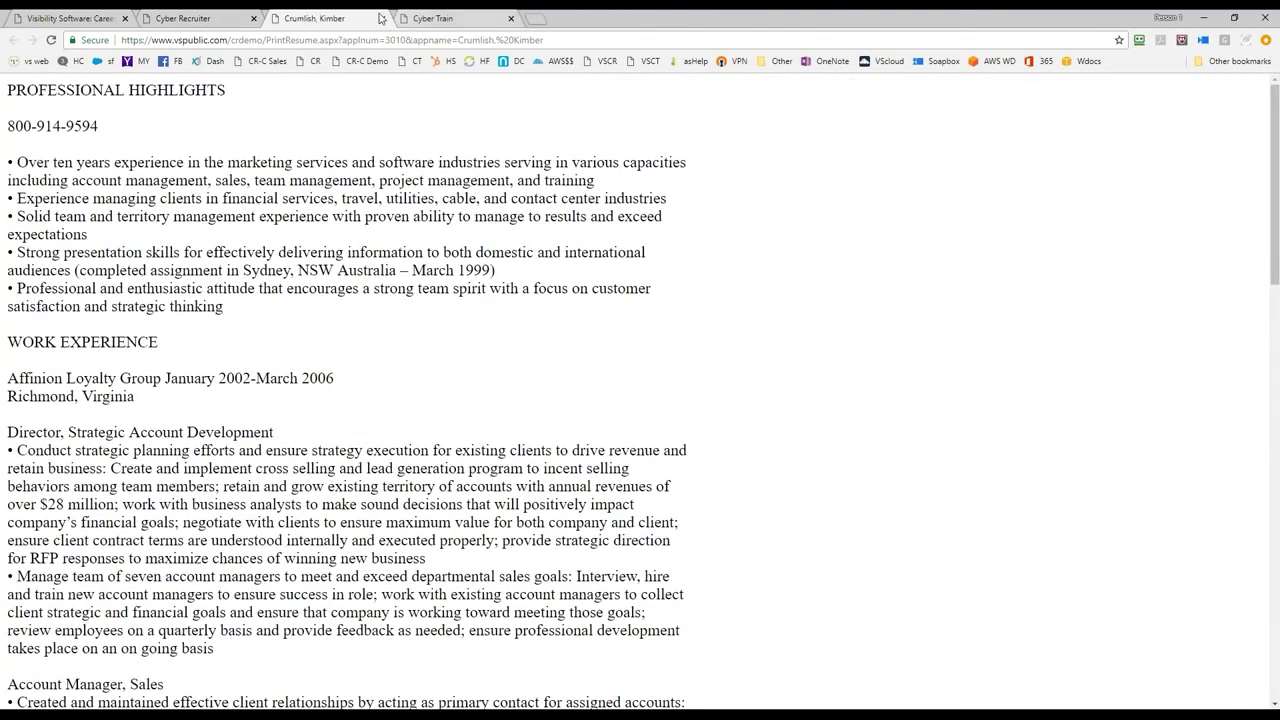
pyautogui.scroll(-5, 363, 180)
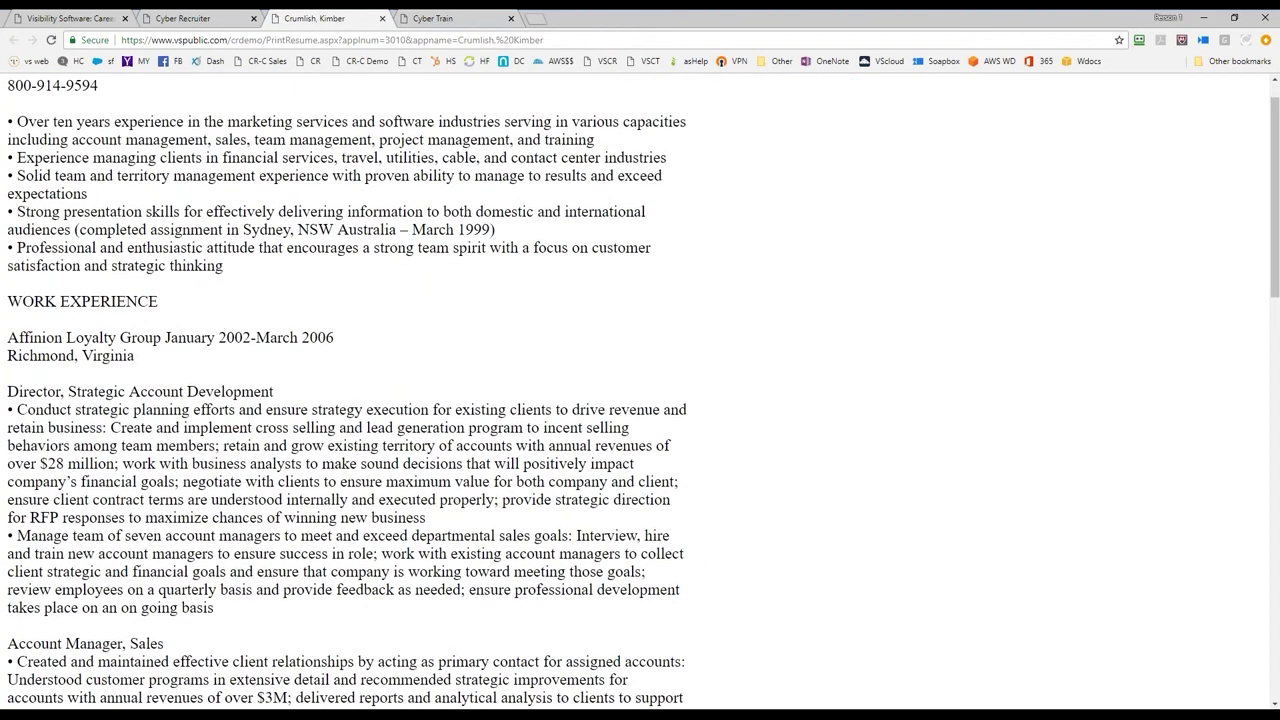
pyautogui.hotkey('ctrl', 'w')
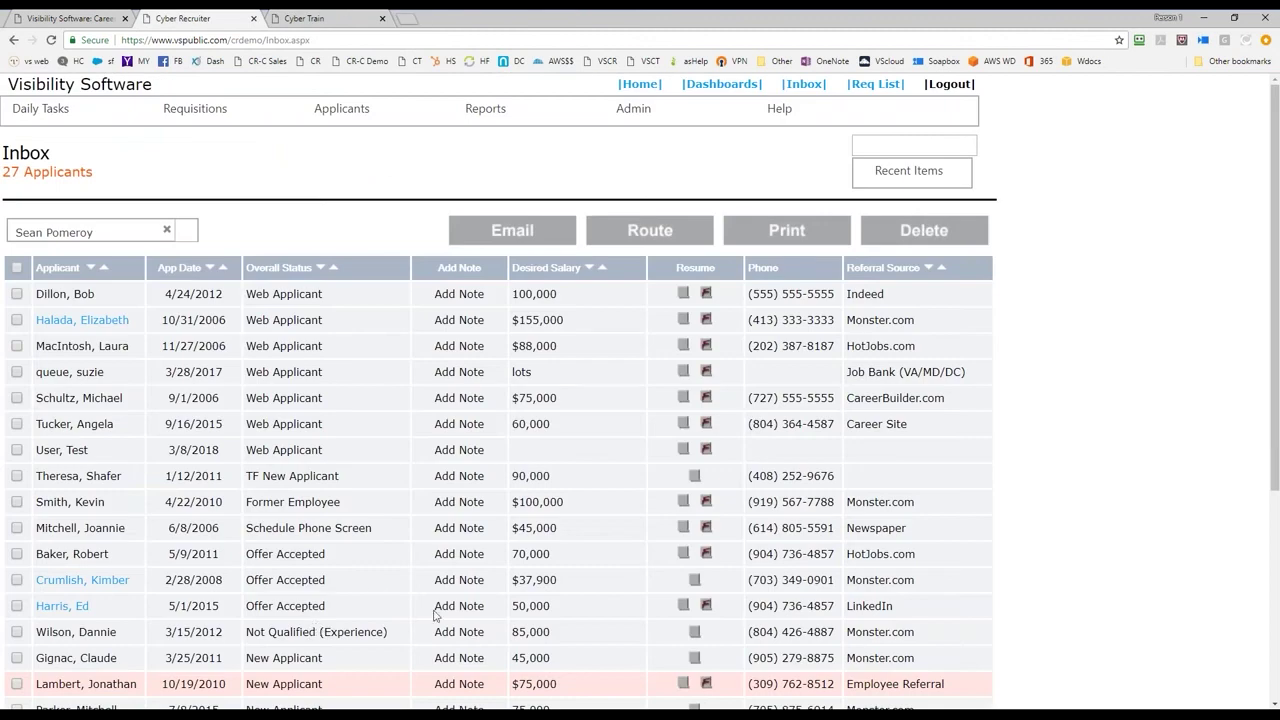
# Select the two inbox applicants with desired salaries of $37,900 and 50,000.
pyautogui.click(16, 580)
pyautogui.click(16, 606)
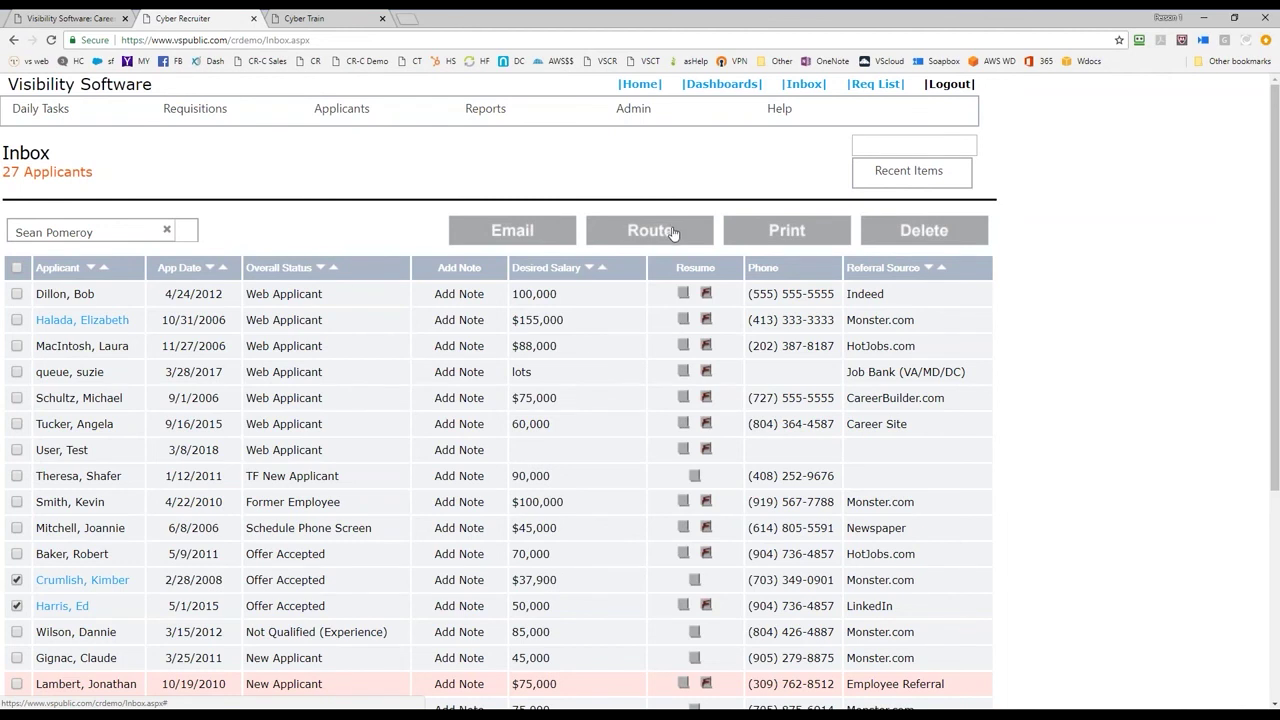
pyautogui.scroll(-1, 576, 334)
pyautogui.scroll(1, 576, 334)
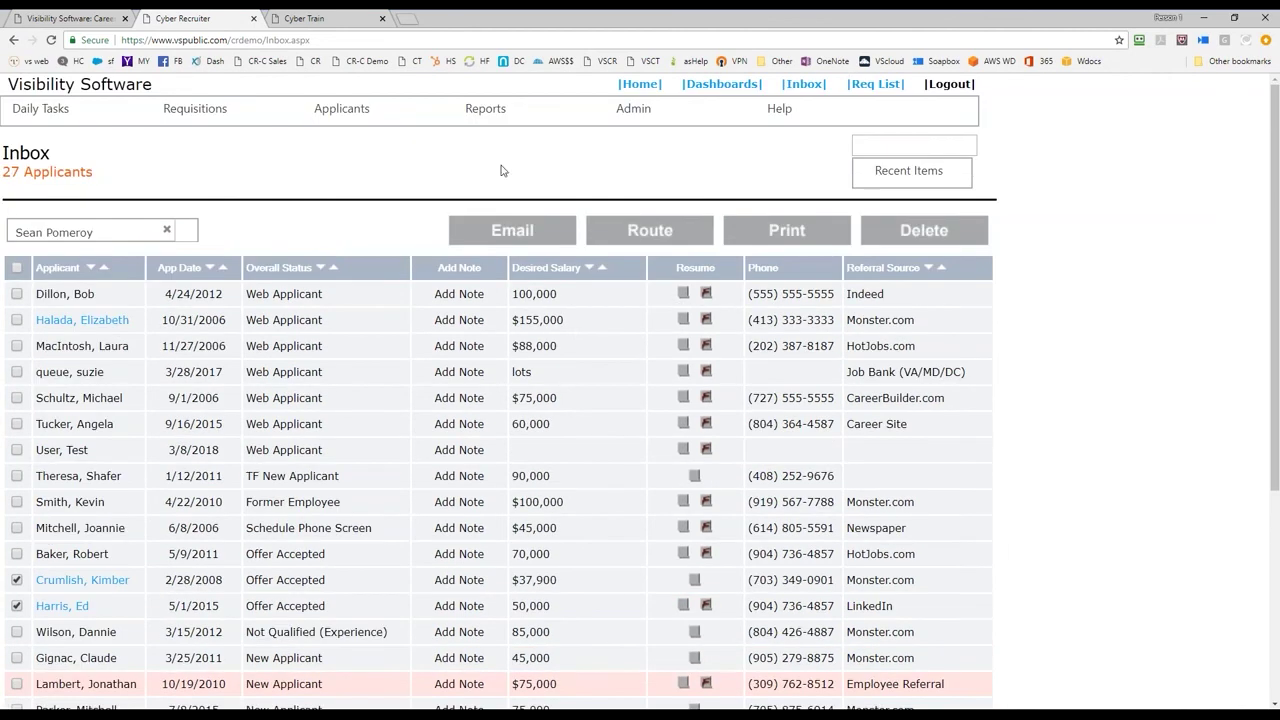
# Open Cyber Search and run the saved Payroll Manager Text Search.
pyautogui.click(57, 117)
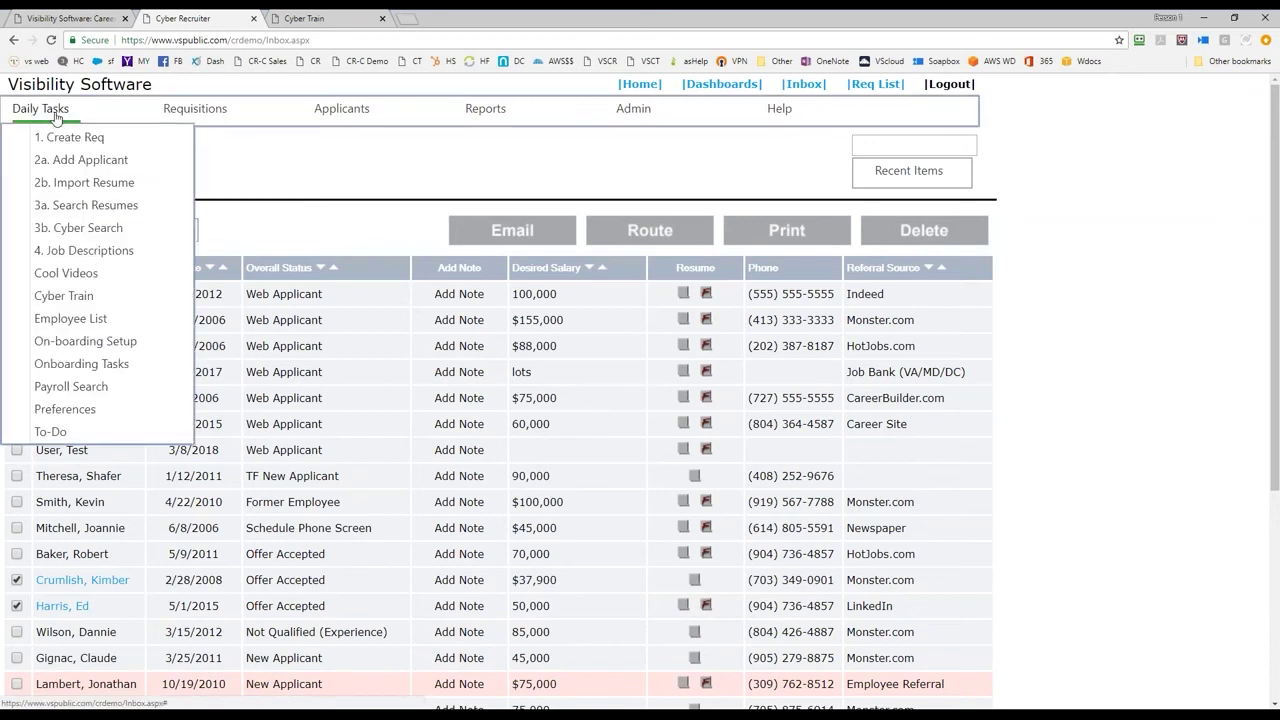
pyautogui.click(77, 235)
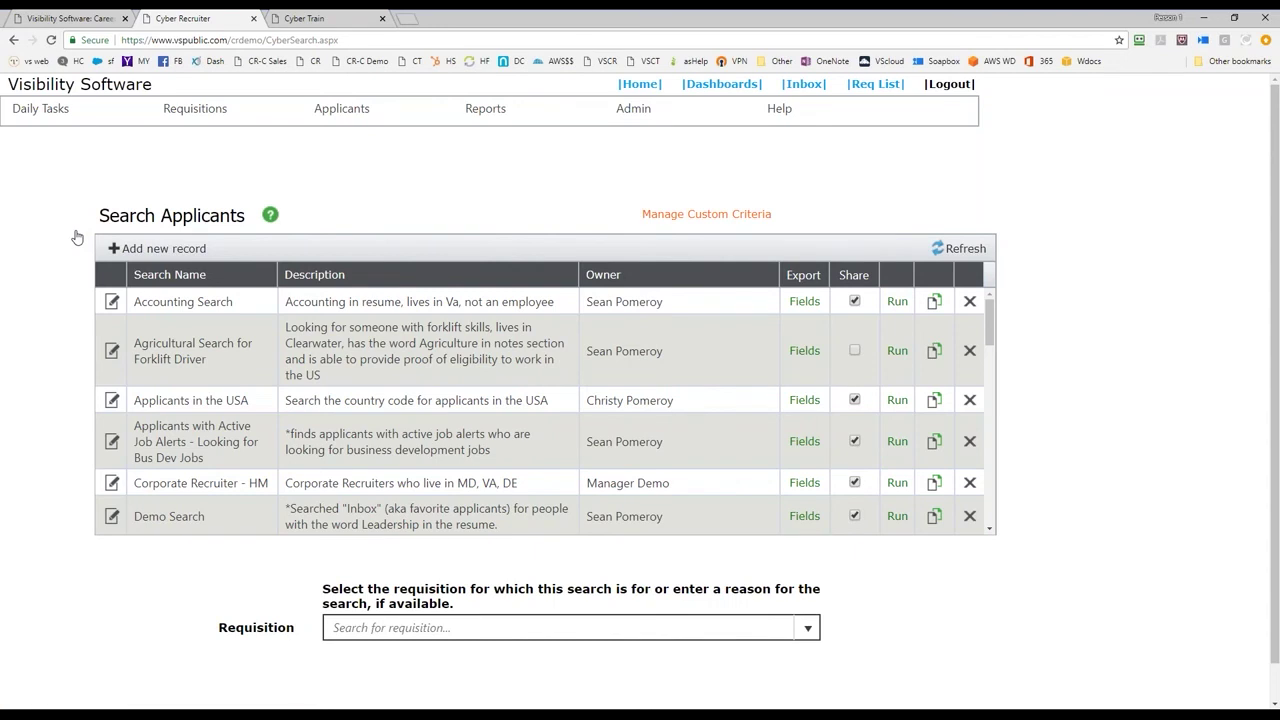
pyautogui.scroll(-8, 372, 345)
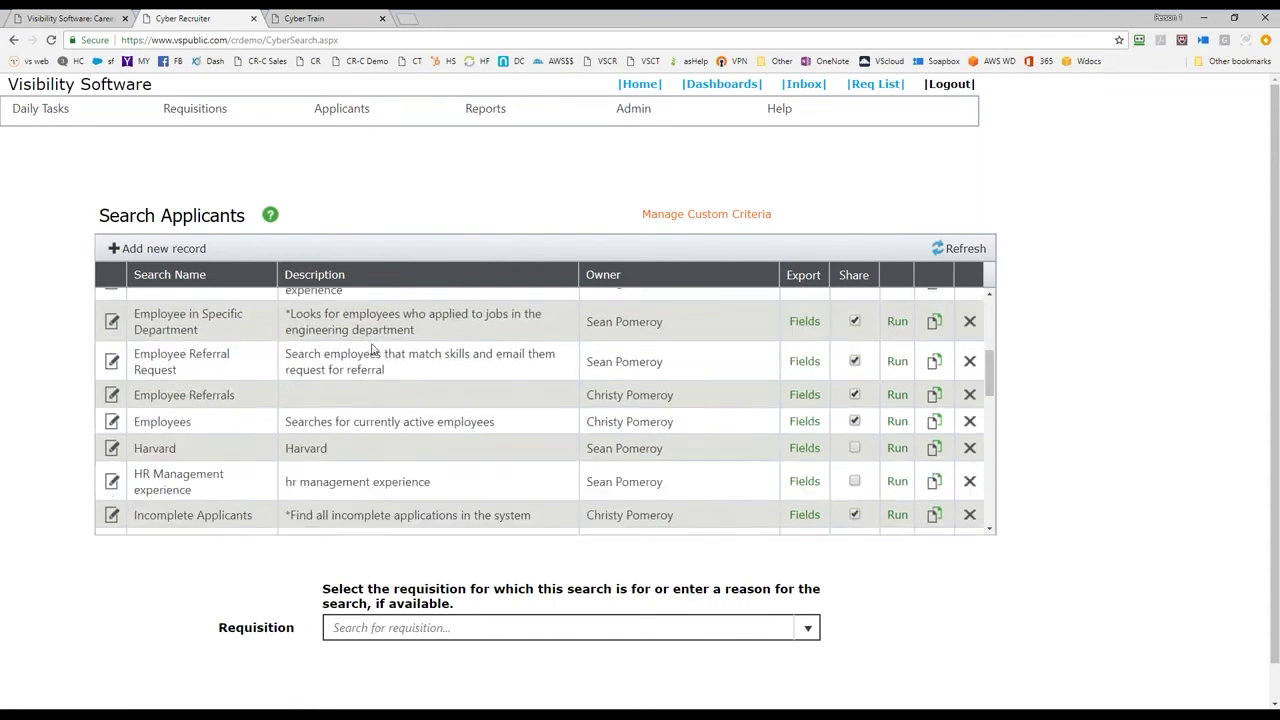
pyautogui.scroll(-3, 351, 400)
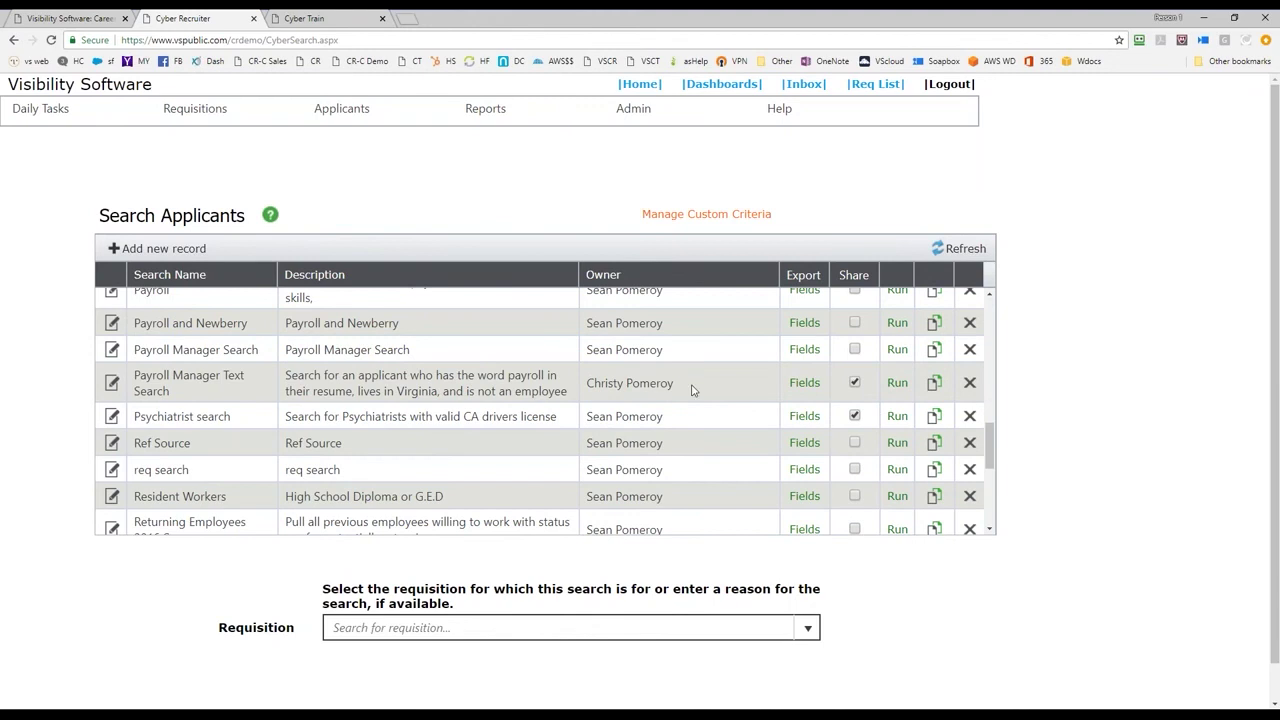
pyautogui.click(897, 383)
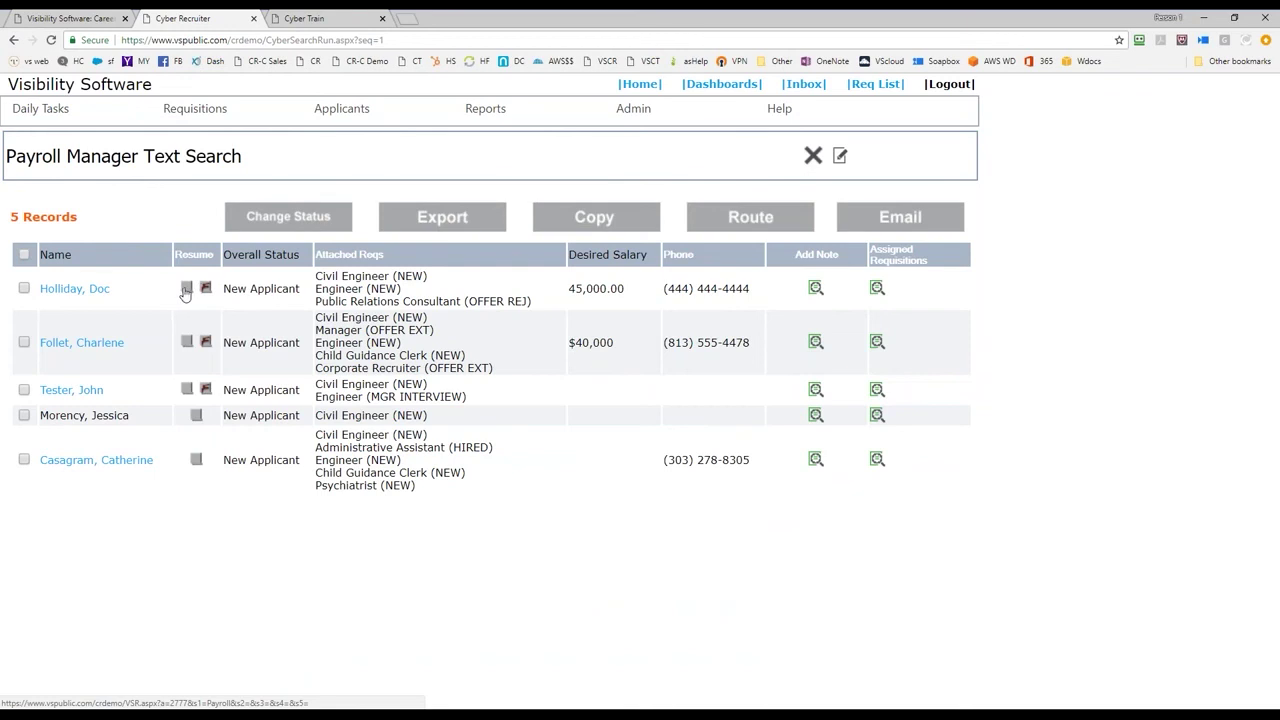
# Open the first search result's applicant record in a new tab and look over its available record sections.
pyautogui.rightClick(88, 288)
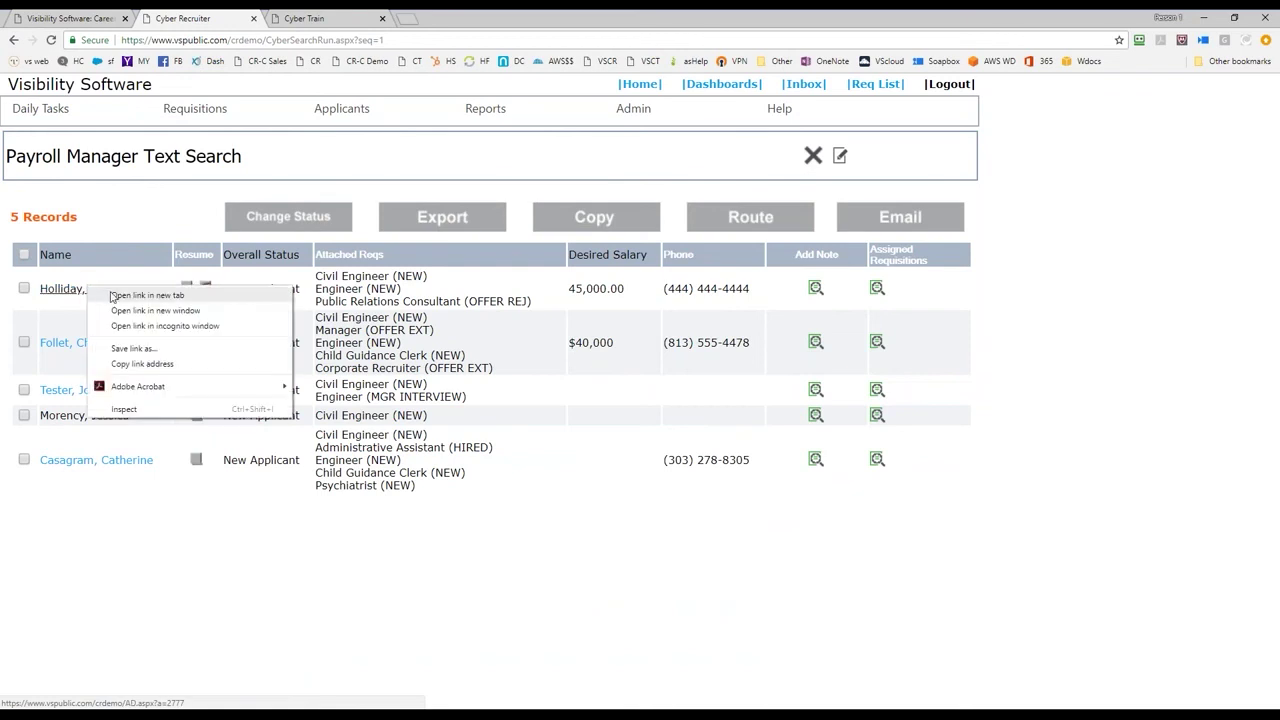
pyautogui.click(147, 295)
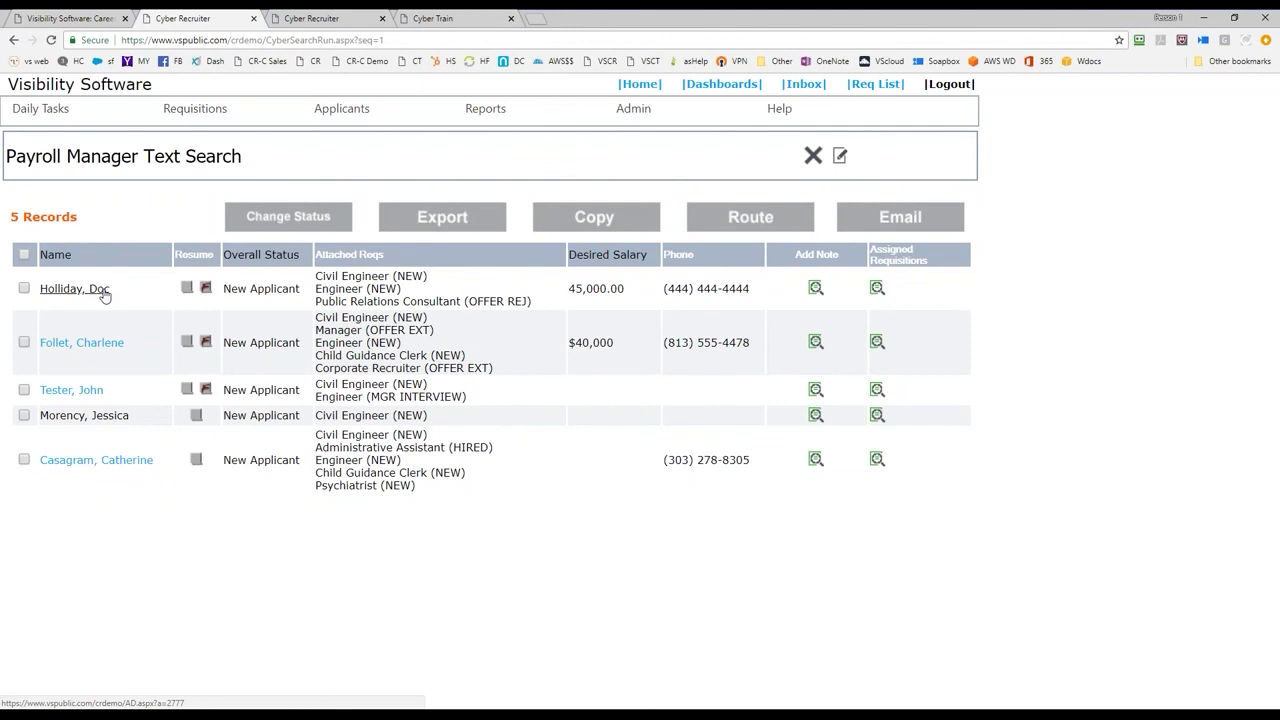
pyautogui.click(340, 18)
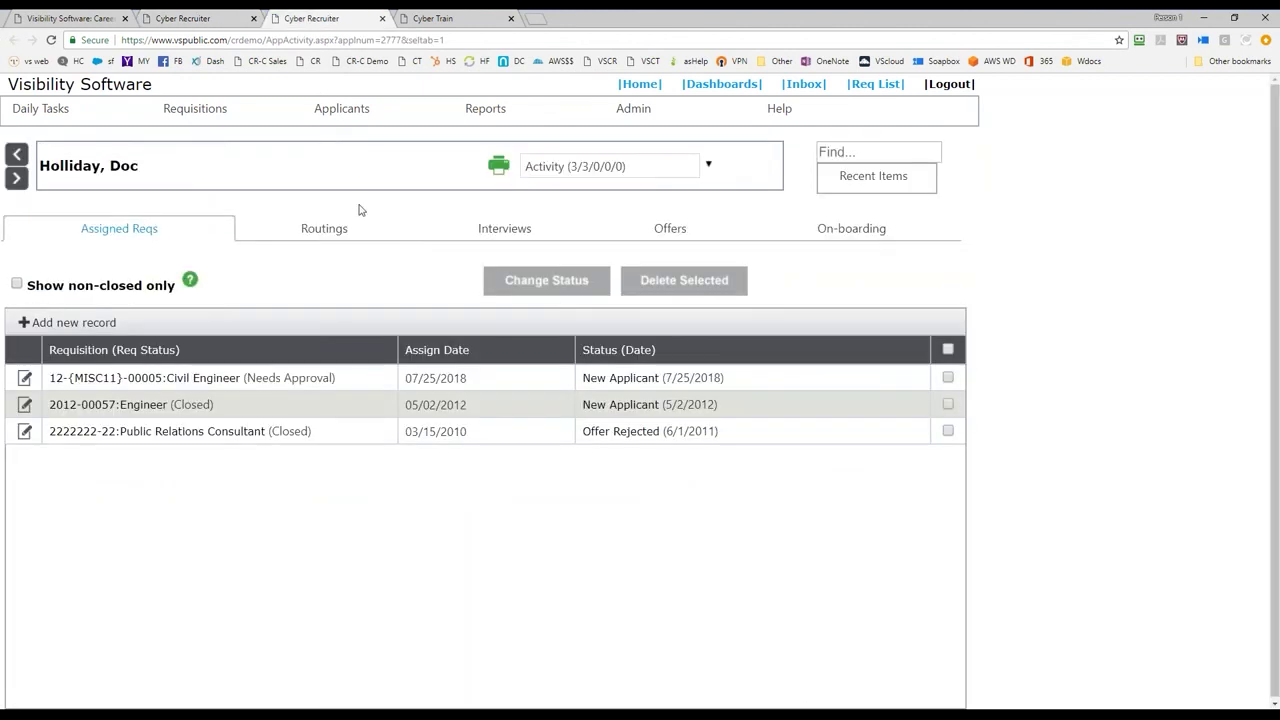
pyautogui.click(560, 166)
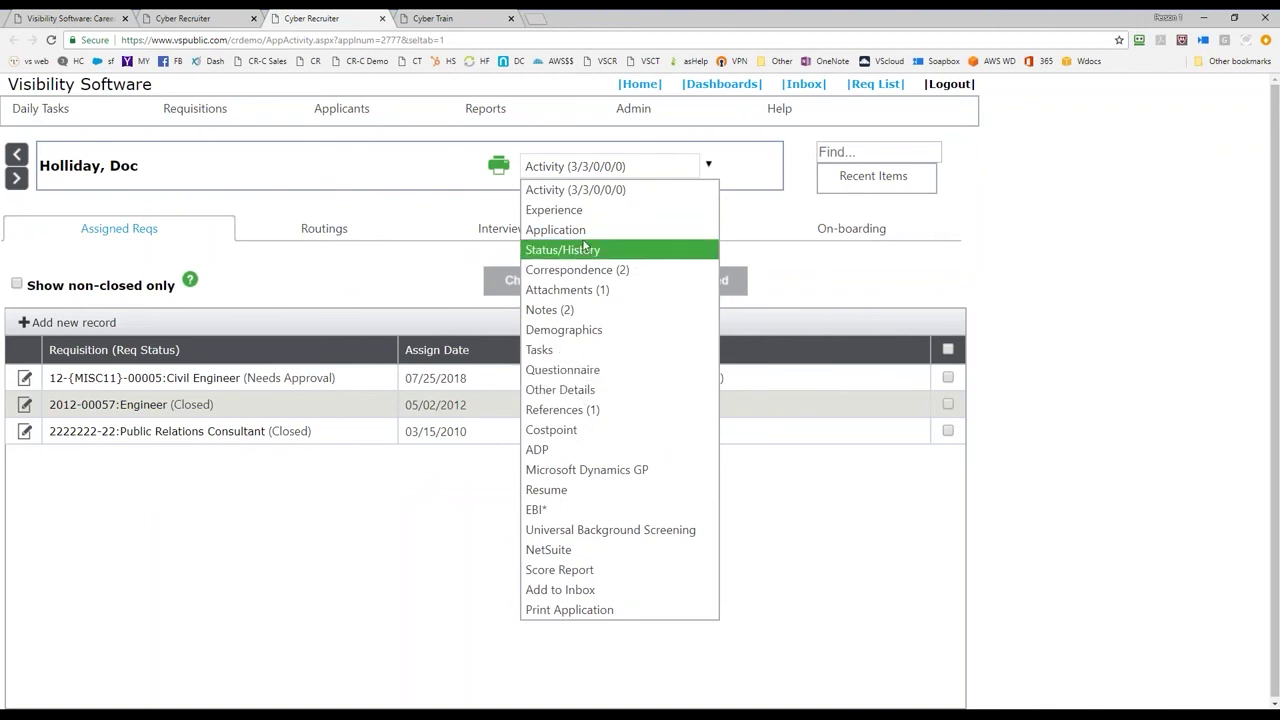
pyautogui.click(408, 266)
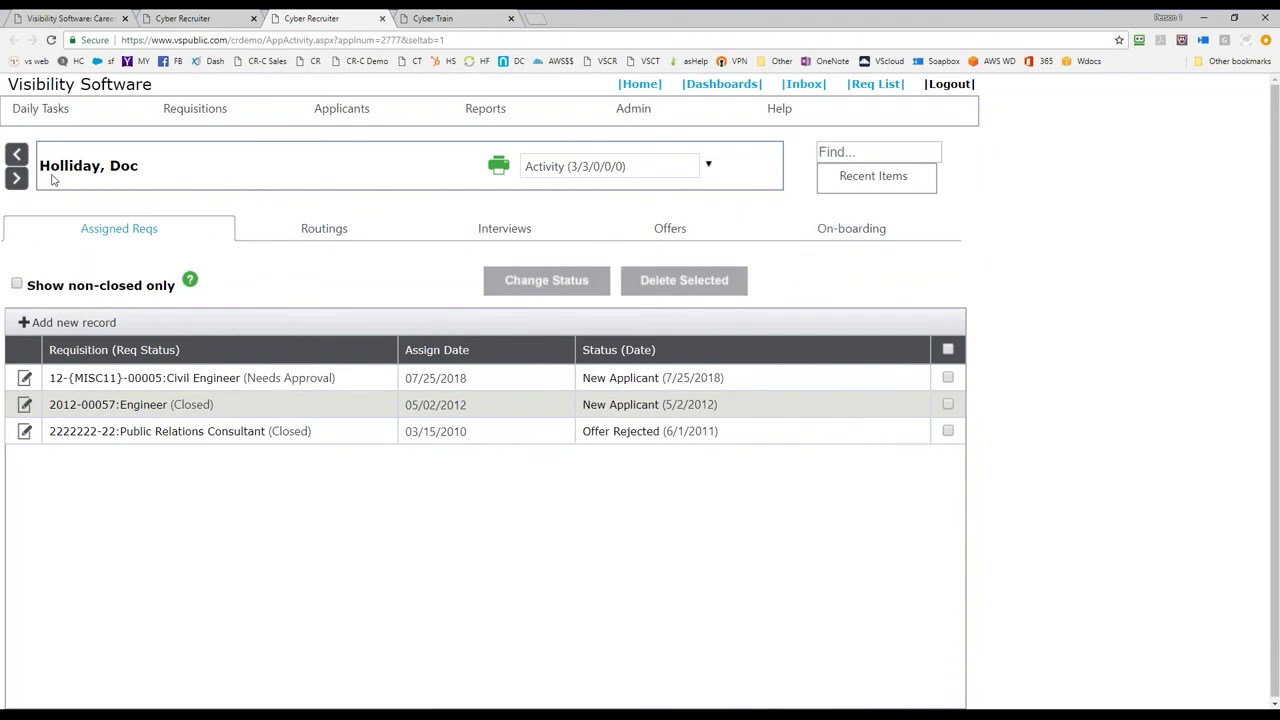
# Advance through the next two applicant records and close the record to return to the search results.
pyautogui.click(12, 179)
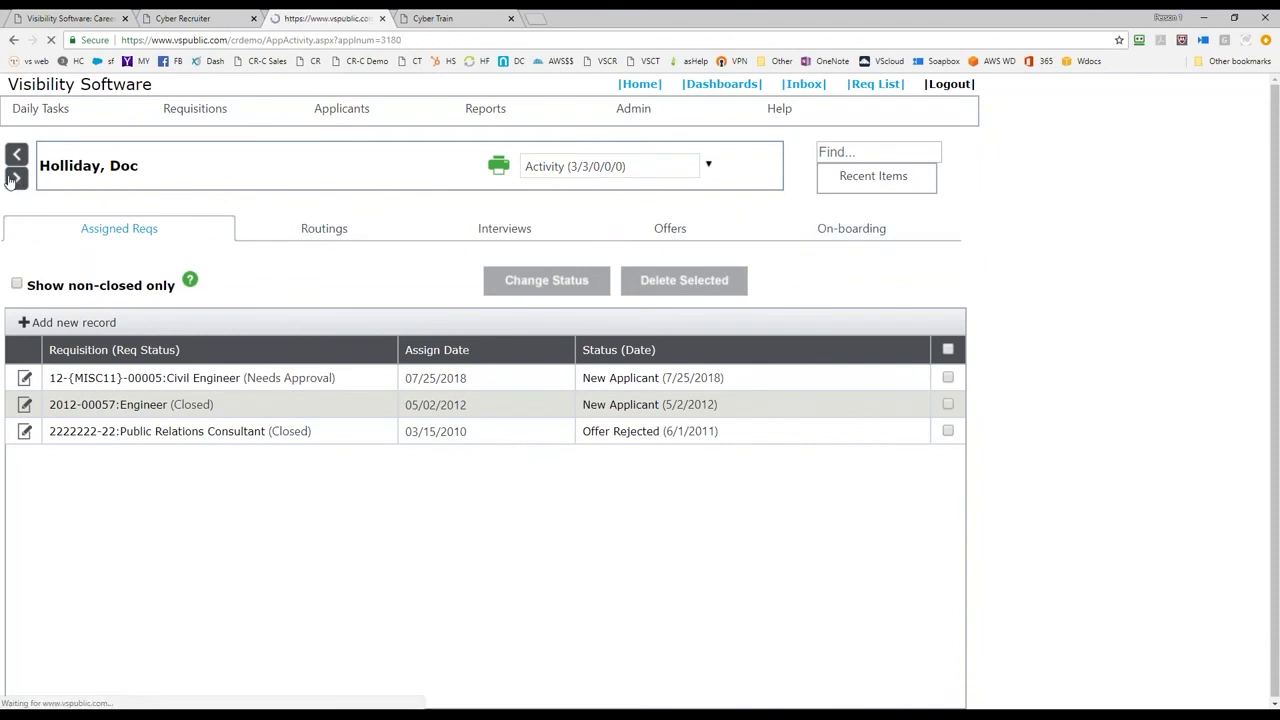
pyautogui.click(16, 179)
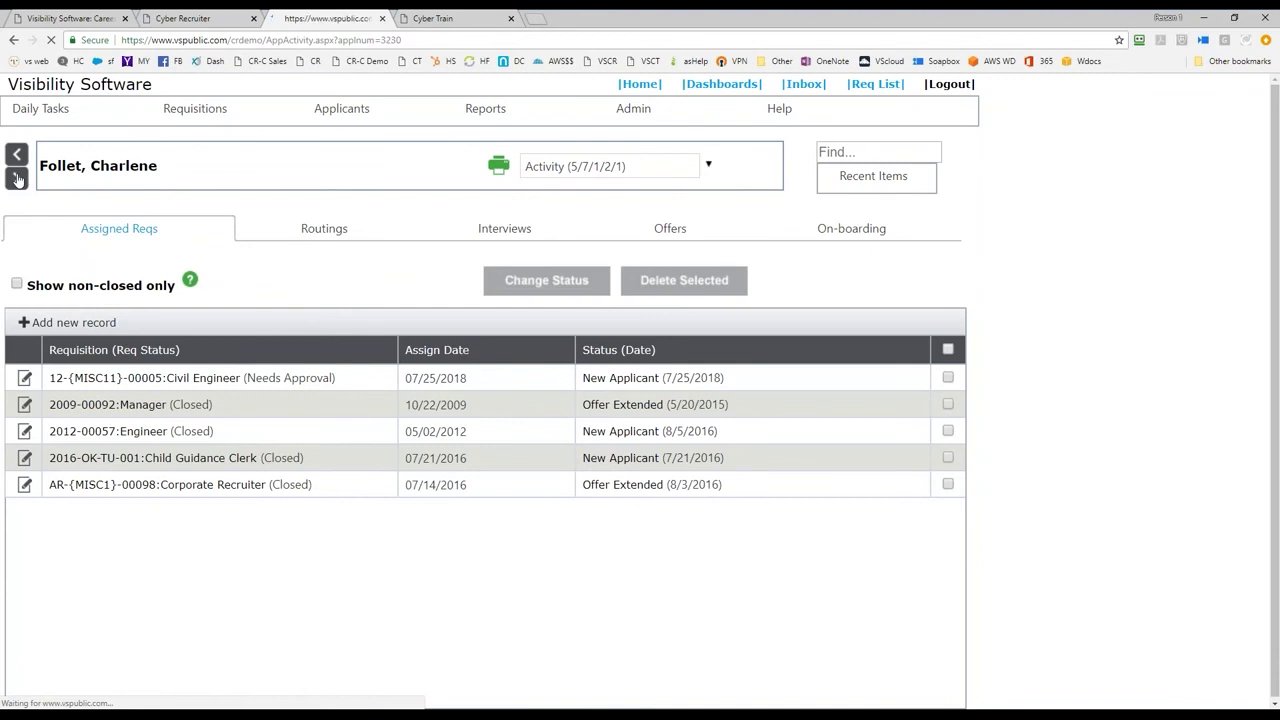
pyautogui.click(382, 19)
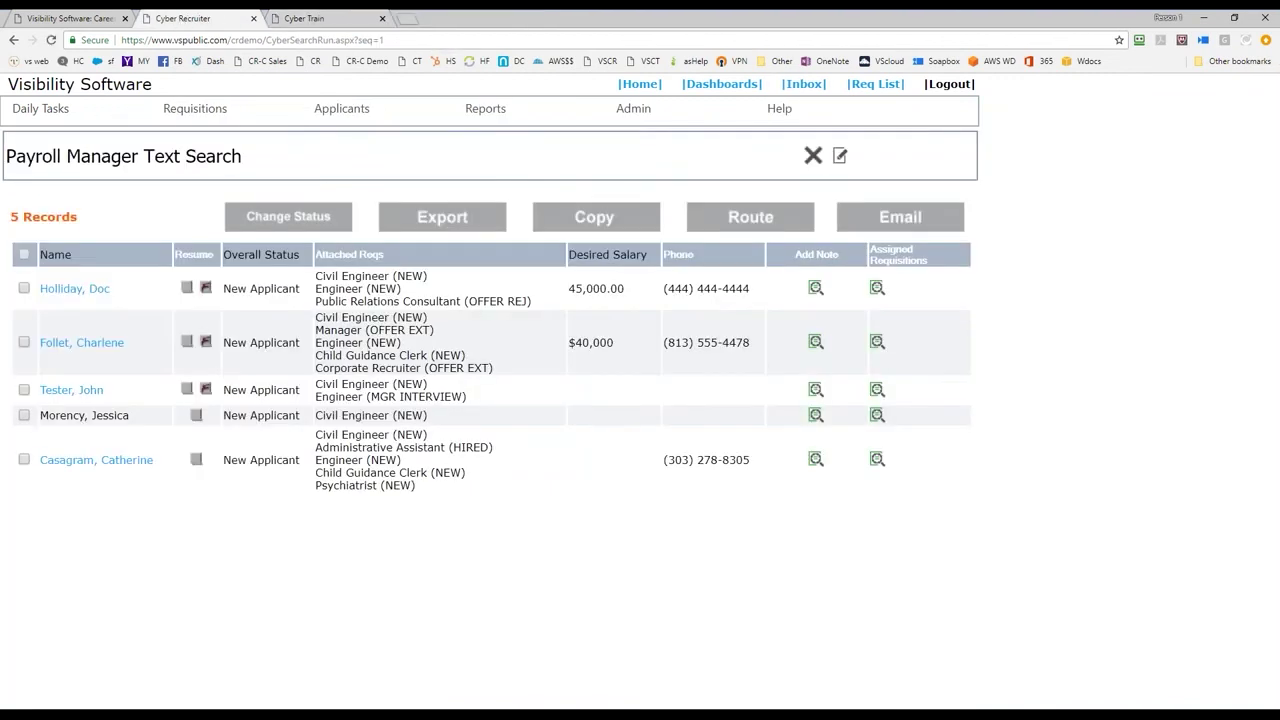
# Select the second and third applicants in the Payroll Manager Text Search results.
pyautogui.click(24, 342)
pyautogui.click(24, 390)
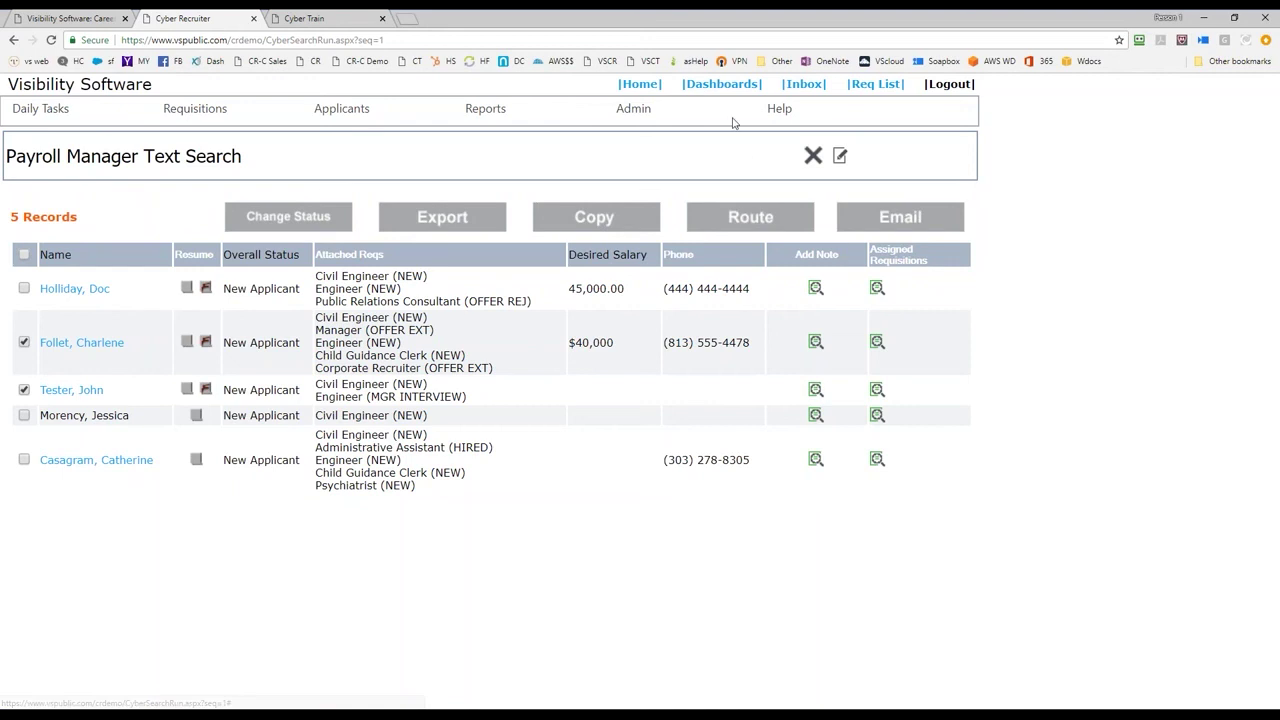
# Open the applicants assigned to the Manager requisition 2010-00096 and group them by status.
pyautogui.click(862, 88)
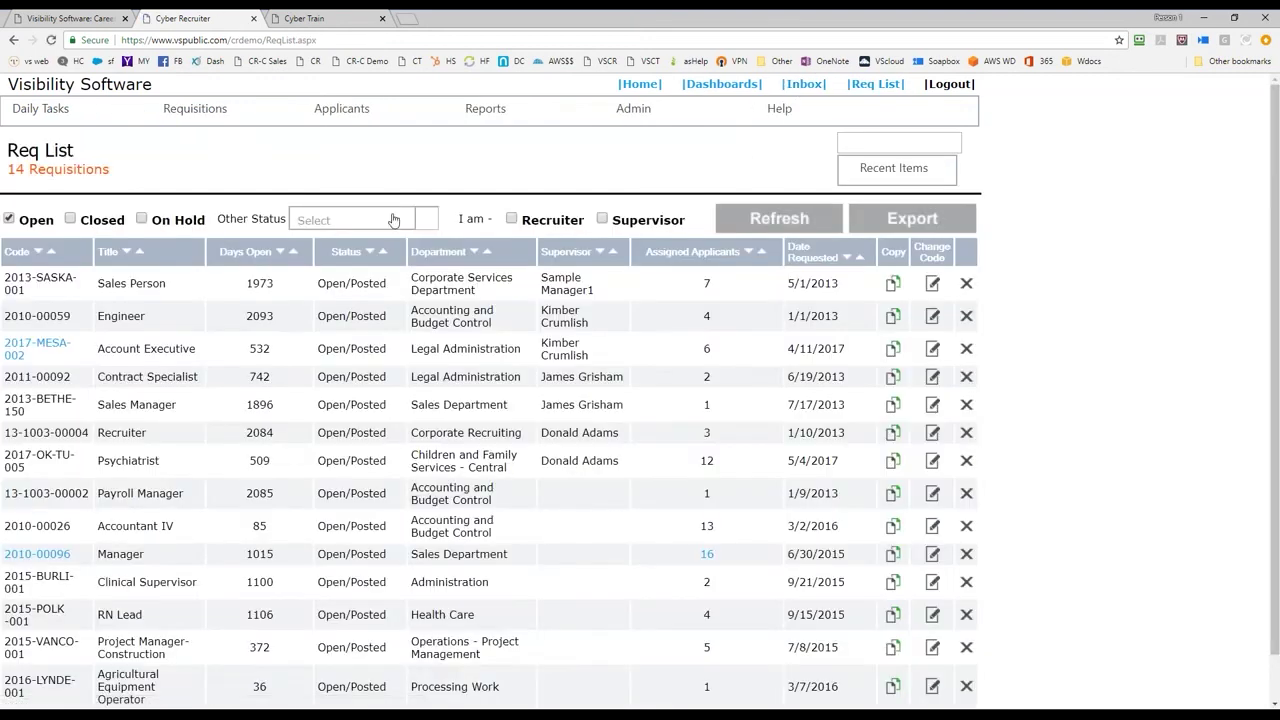
pyautogui.click(709, 556)
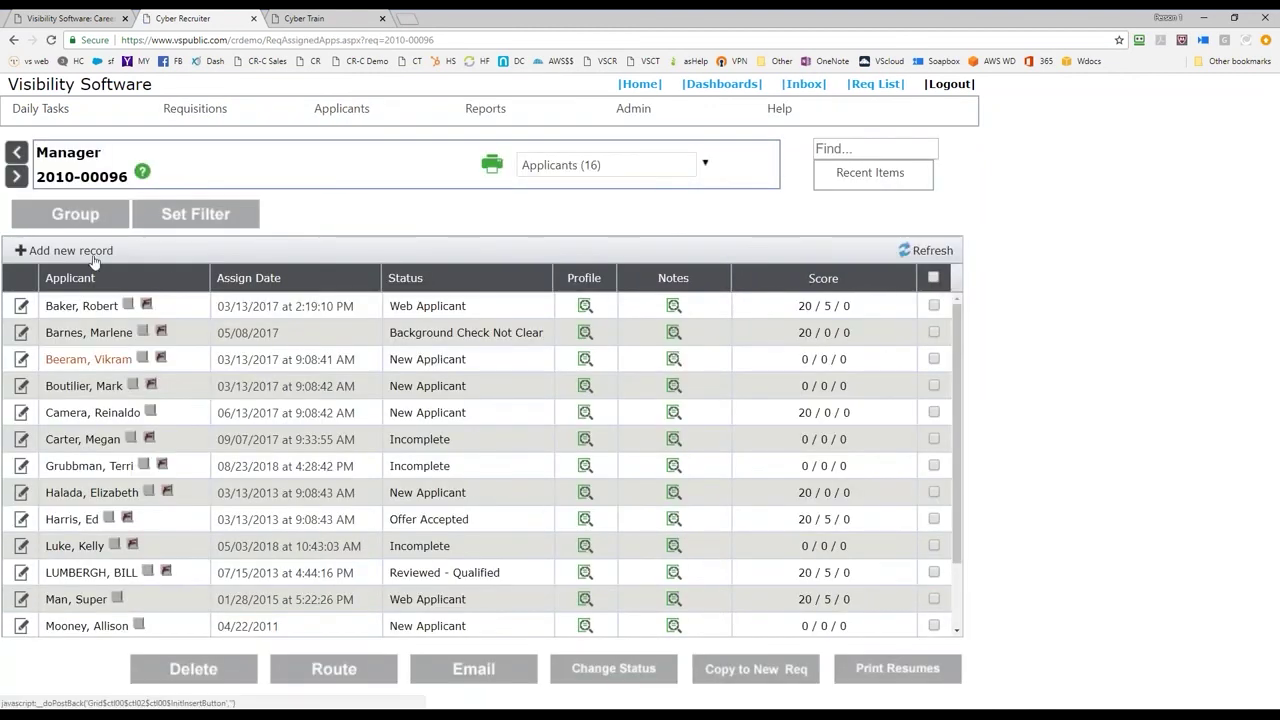
pyautogui.click(78, 220)
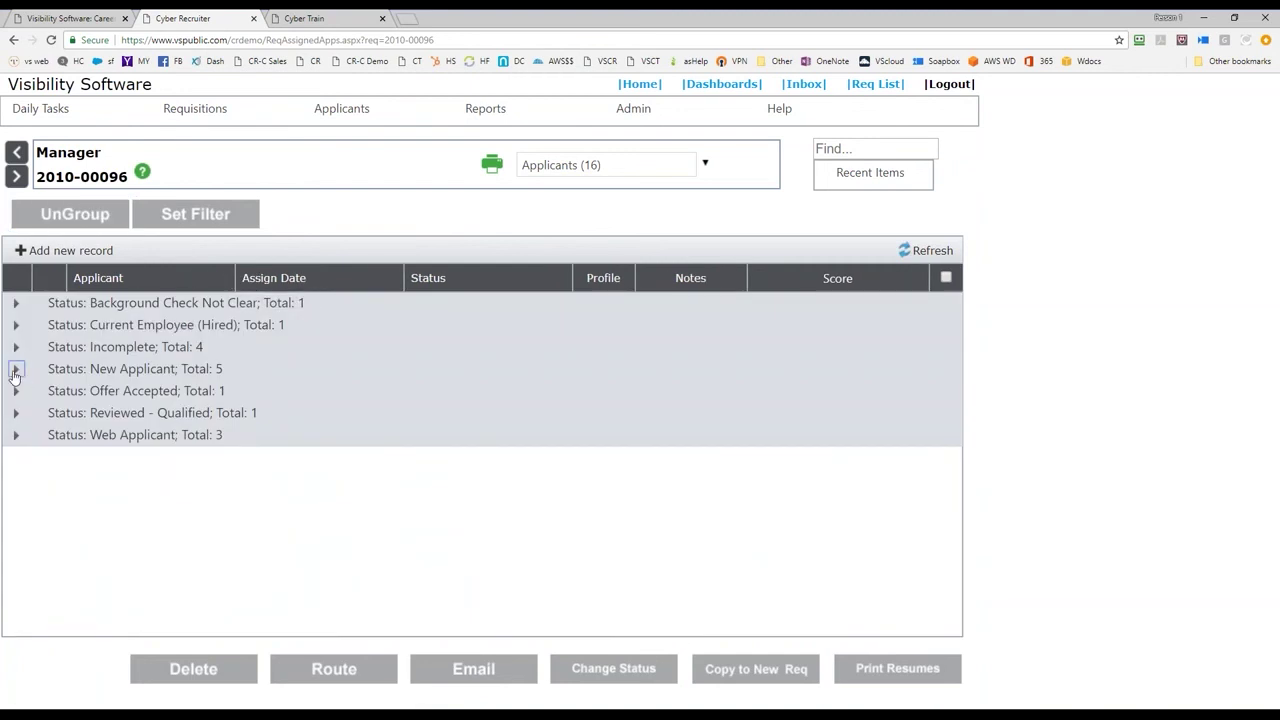
# Expand the New Applicant status group and select all of the requisition's applicants.
pyautogui.click(15, 370)
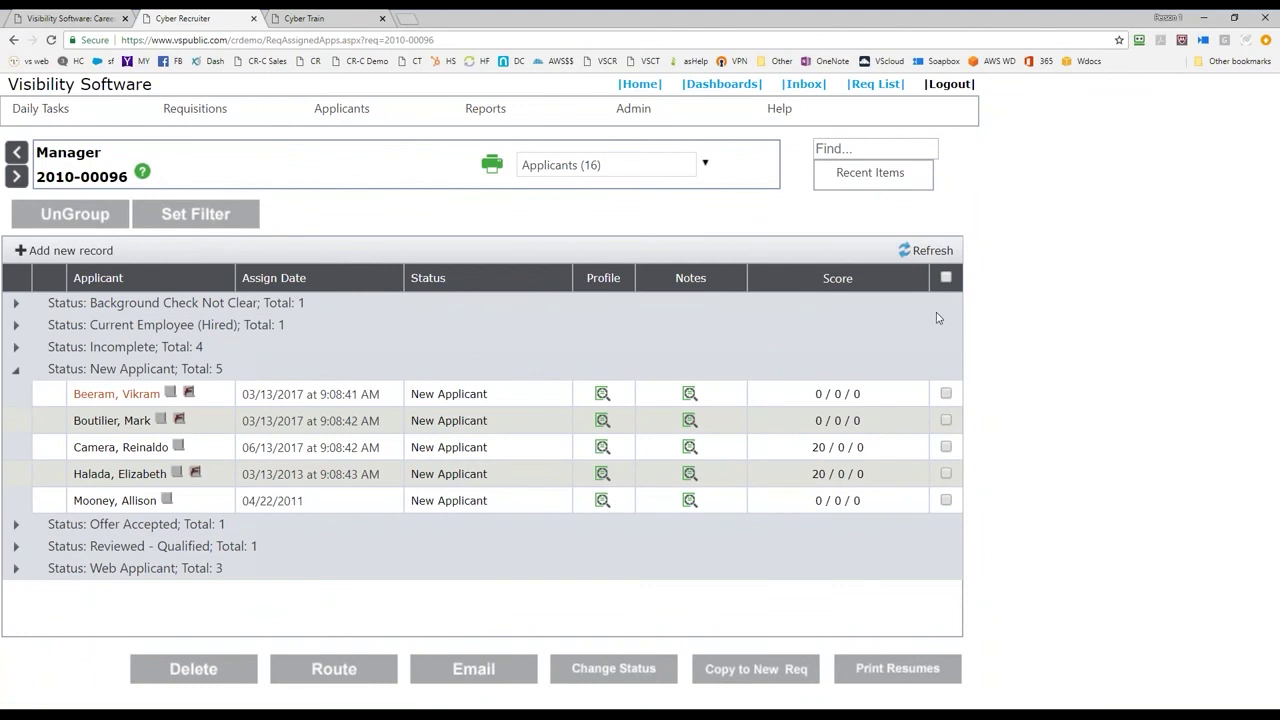
pyautogui.click(945, 277)
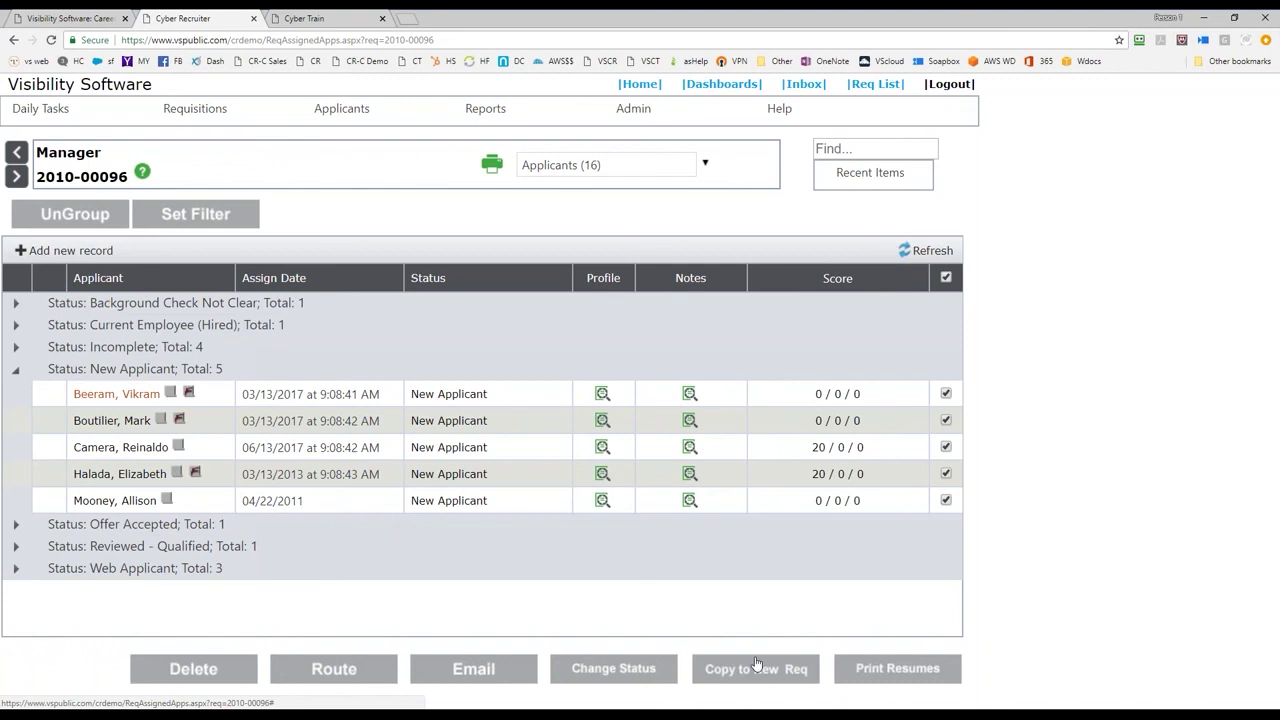
pyautogui.click(484, 112)
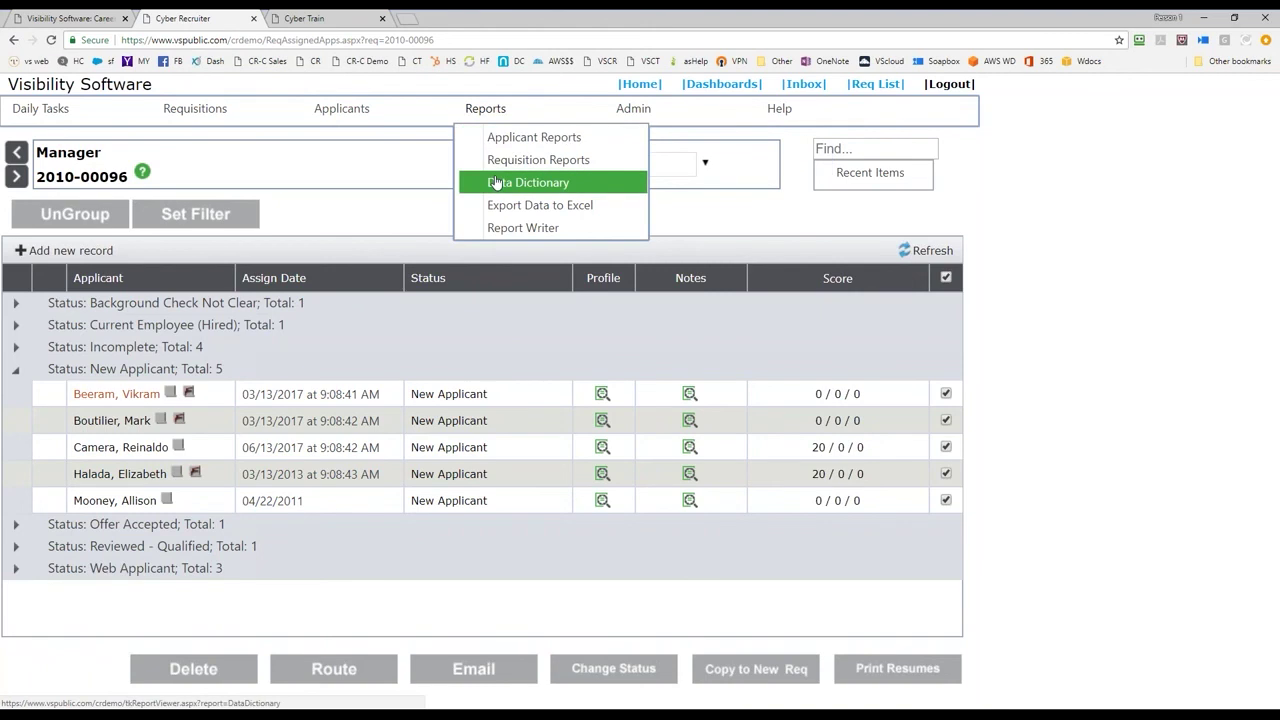
pyautogui.moveTo(507, 146)
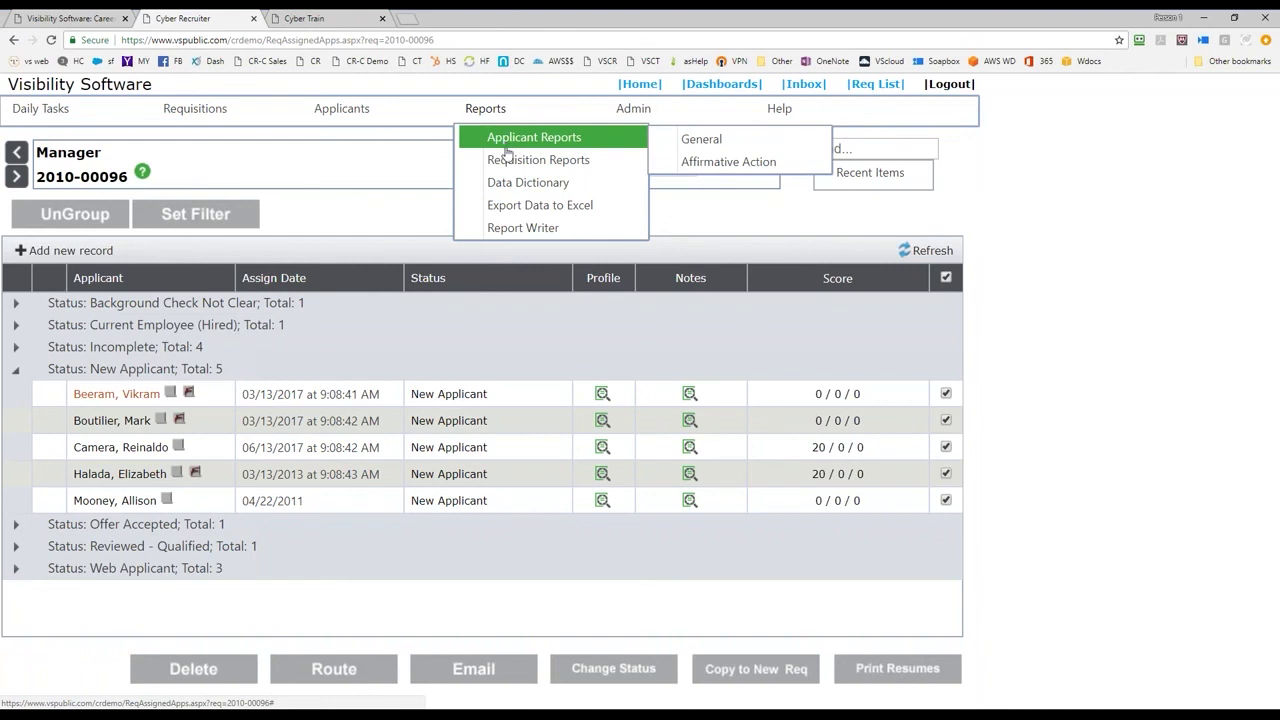
pyautogui.moveTo(517, 231)
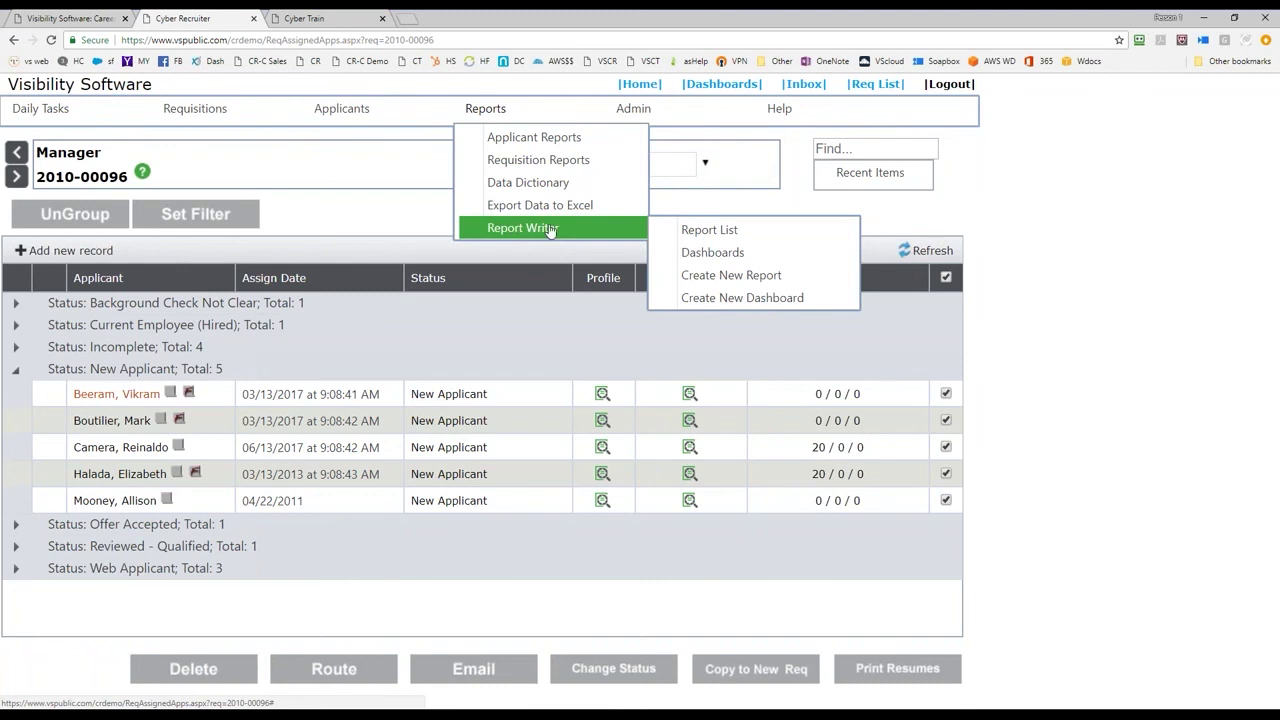
# Open the Standard Dashboard and look over its job, approval, activity and applicant panels.
pyautogui.click(721, 83)
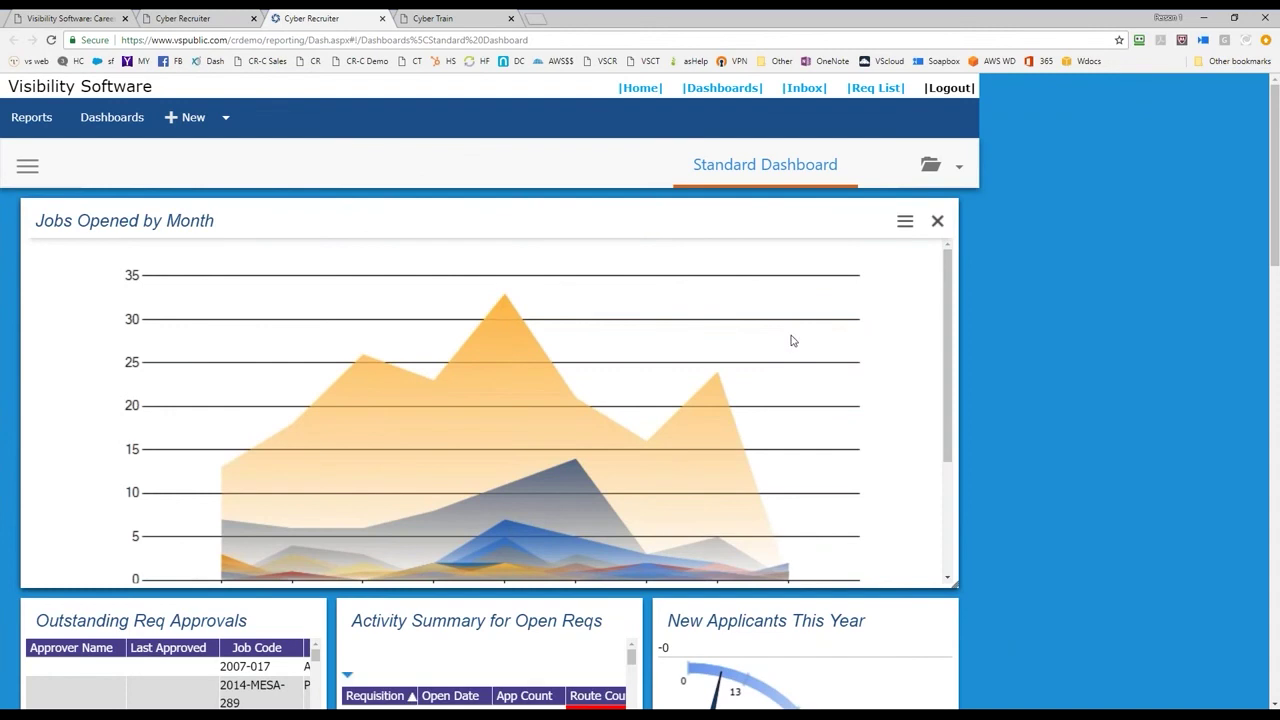
pyautogui.scroll(-1, 1009, 385)
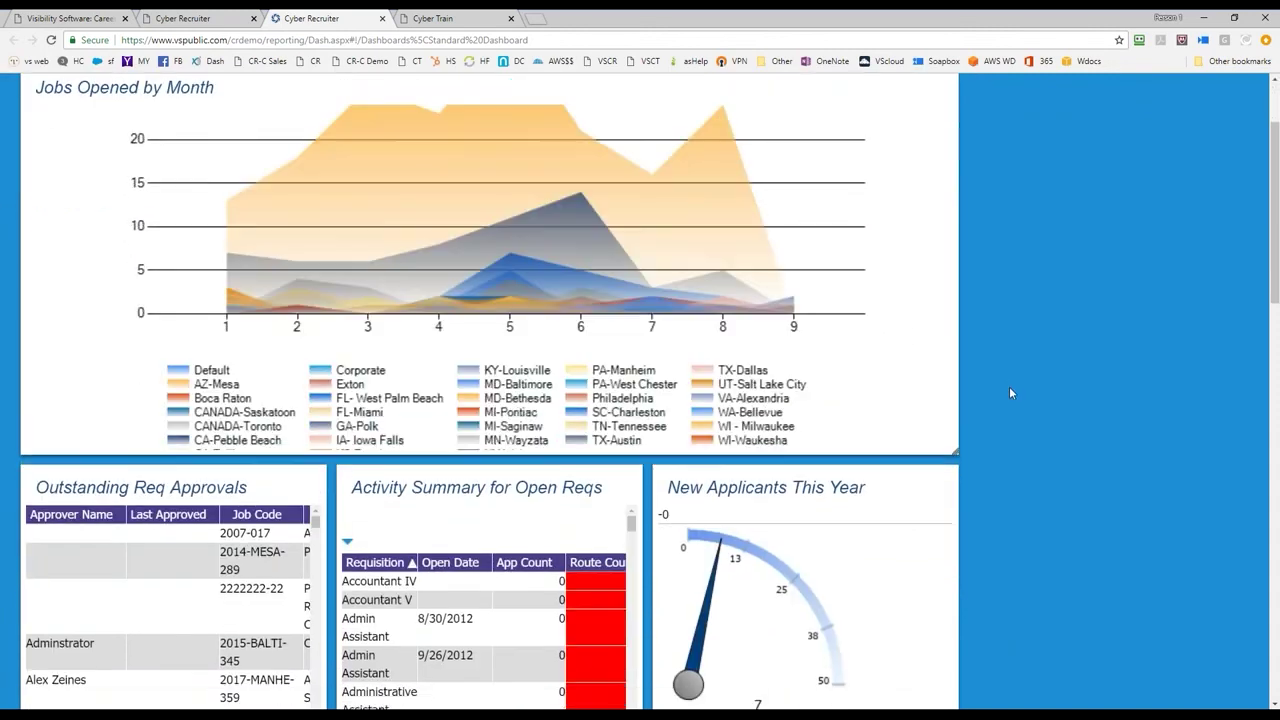
pyautogui.scroll(-1, 1009, 386)
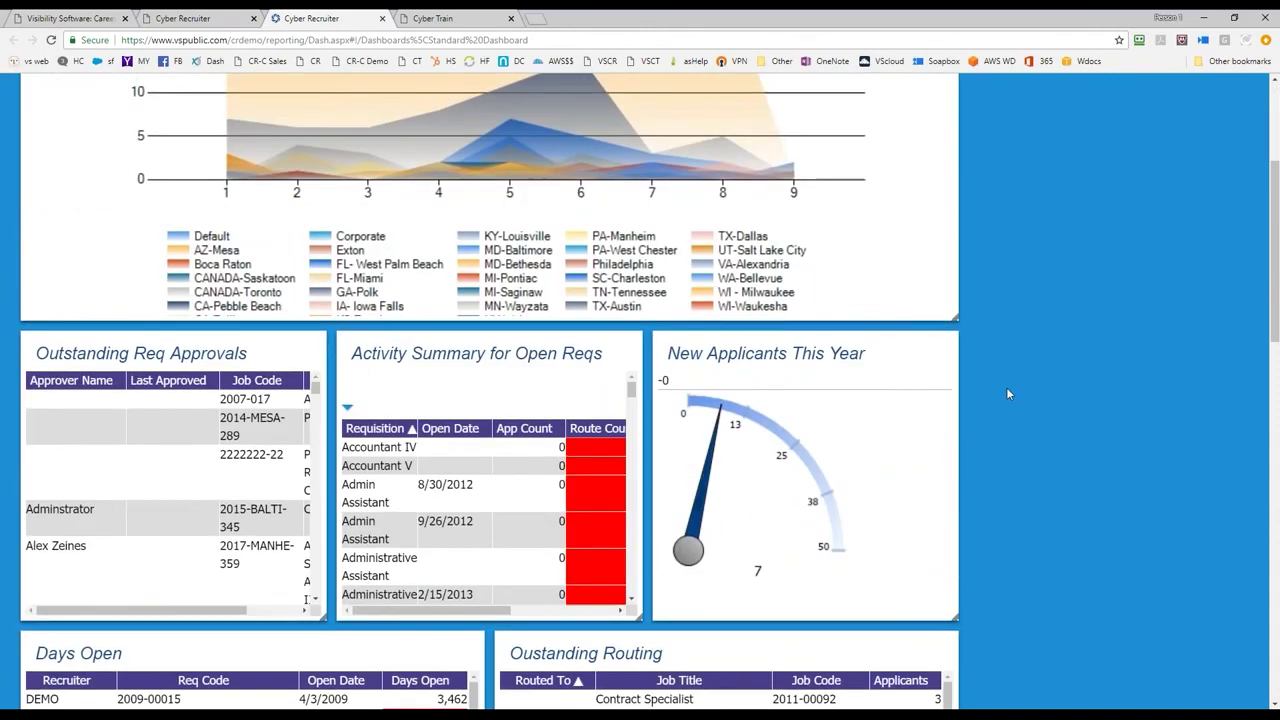
# Review the Standard Dashboard's lower panels, including Days Open and Oustanding Routing, and close the dashboard.
pyautogui.scroll(-2, 1008, 394)
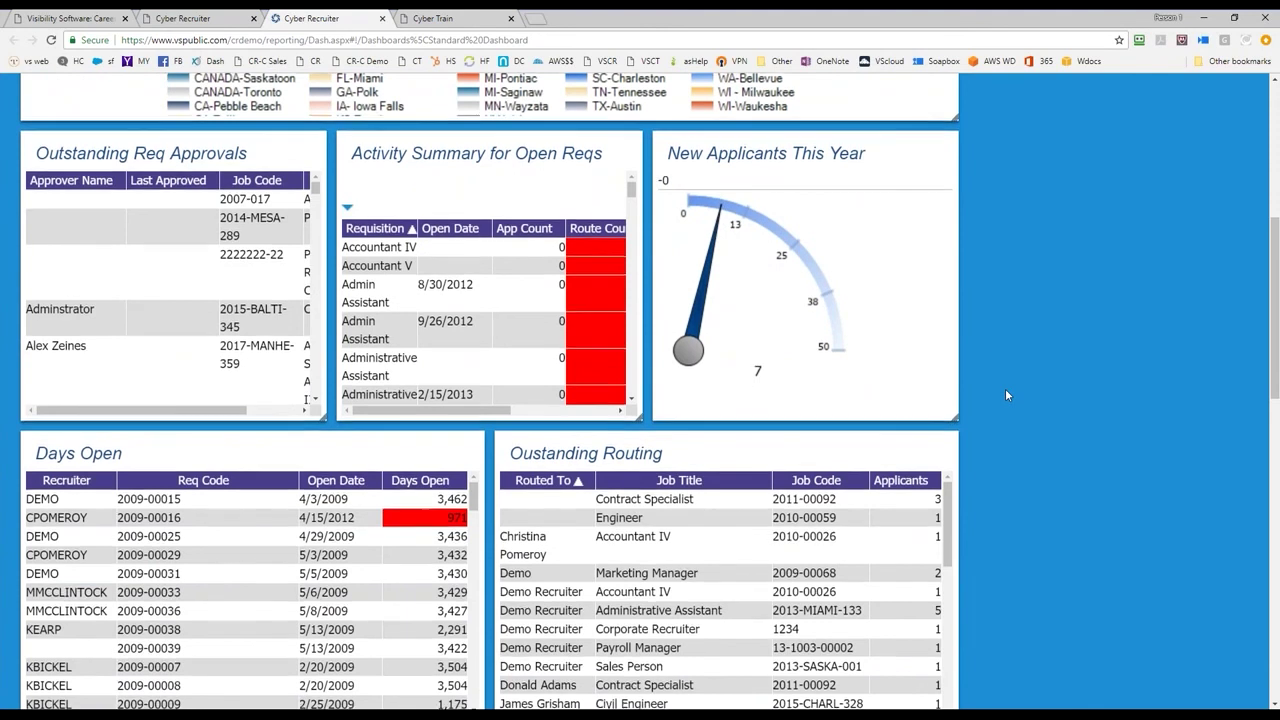
pyautogui.scroll(-3, 1007, 395)
pyautogui.scroll(1, 1007, 395)
pyautogui.scroll(5, 1005, 395)
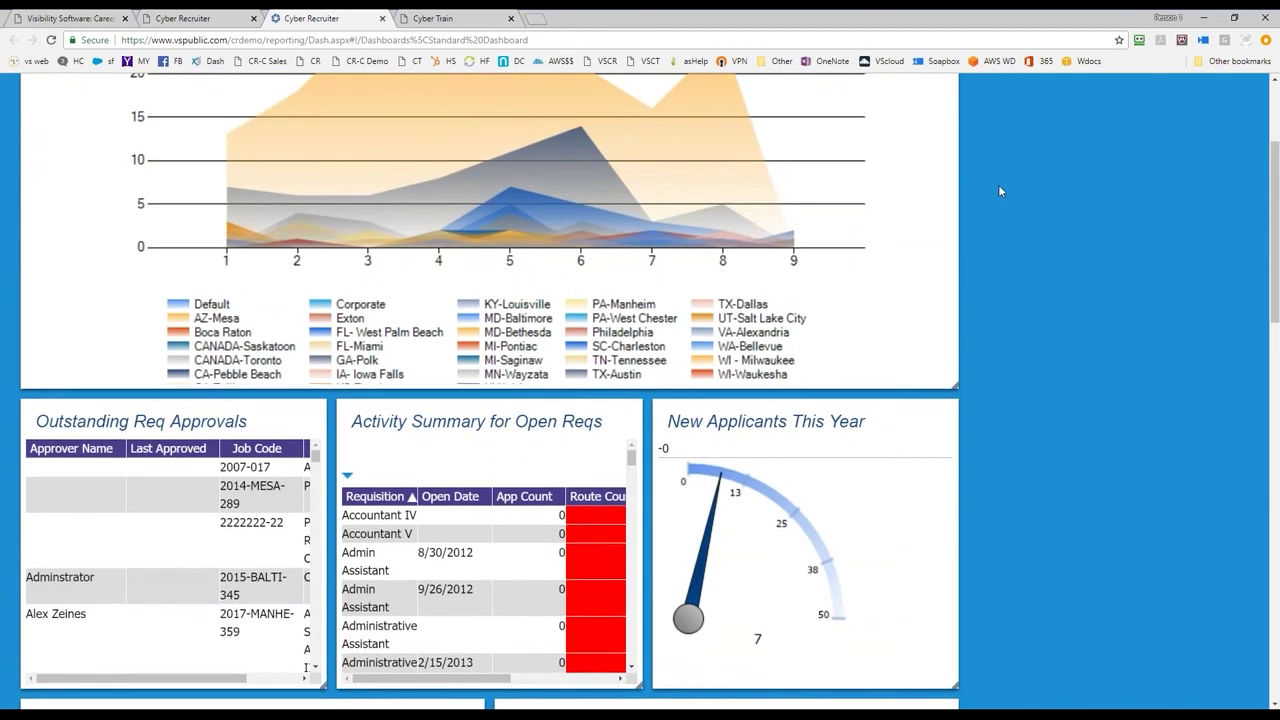
pyautogui.scroll(2, 998, 184)
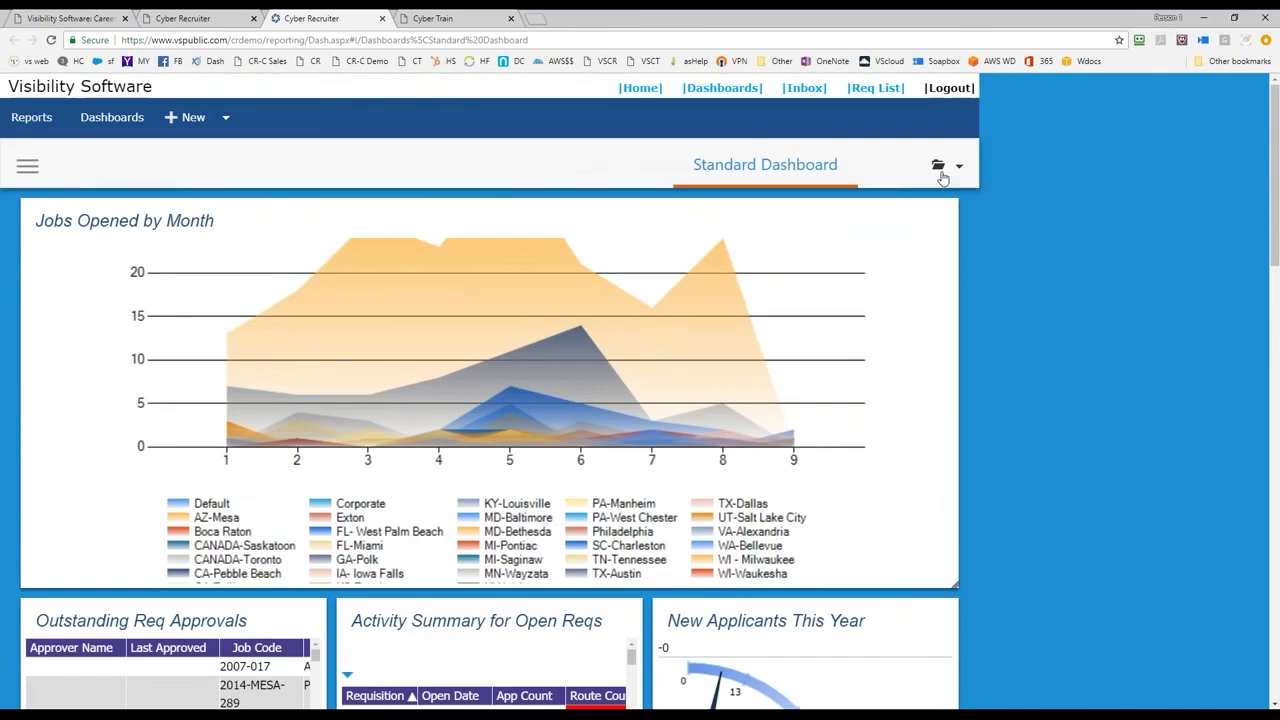
pyautogui.click(382, 19)
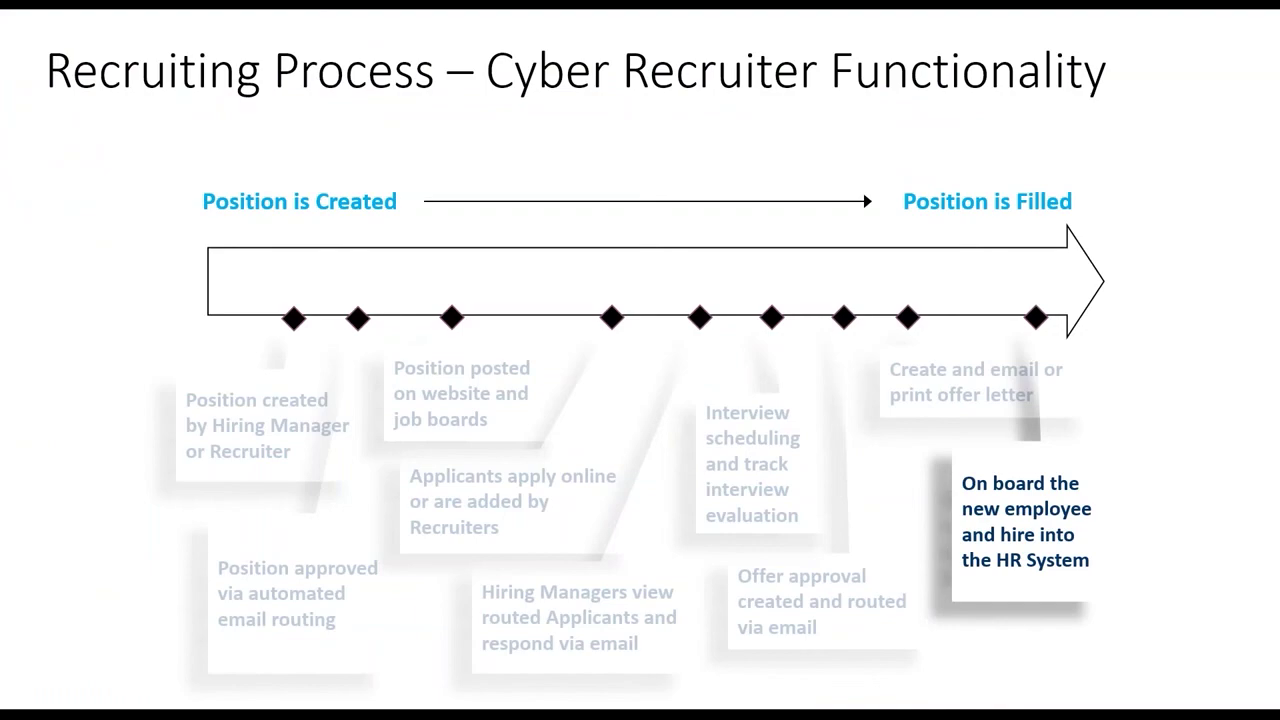
pyautogui.press('Right')
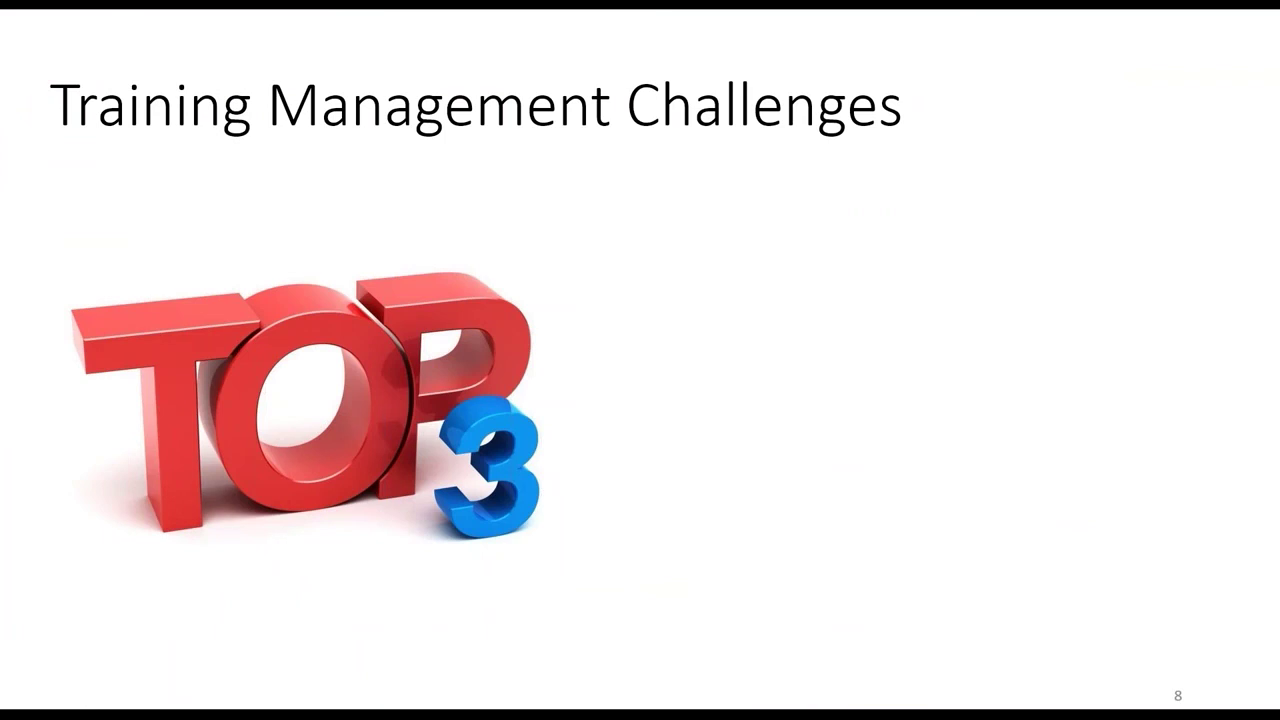
pyautogui.press('Right')
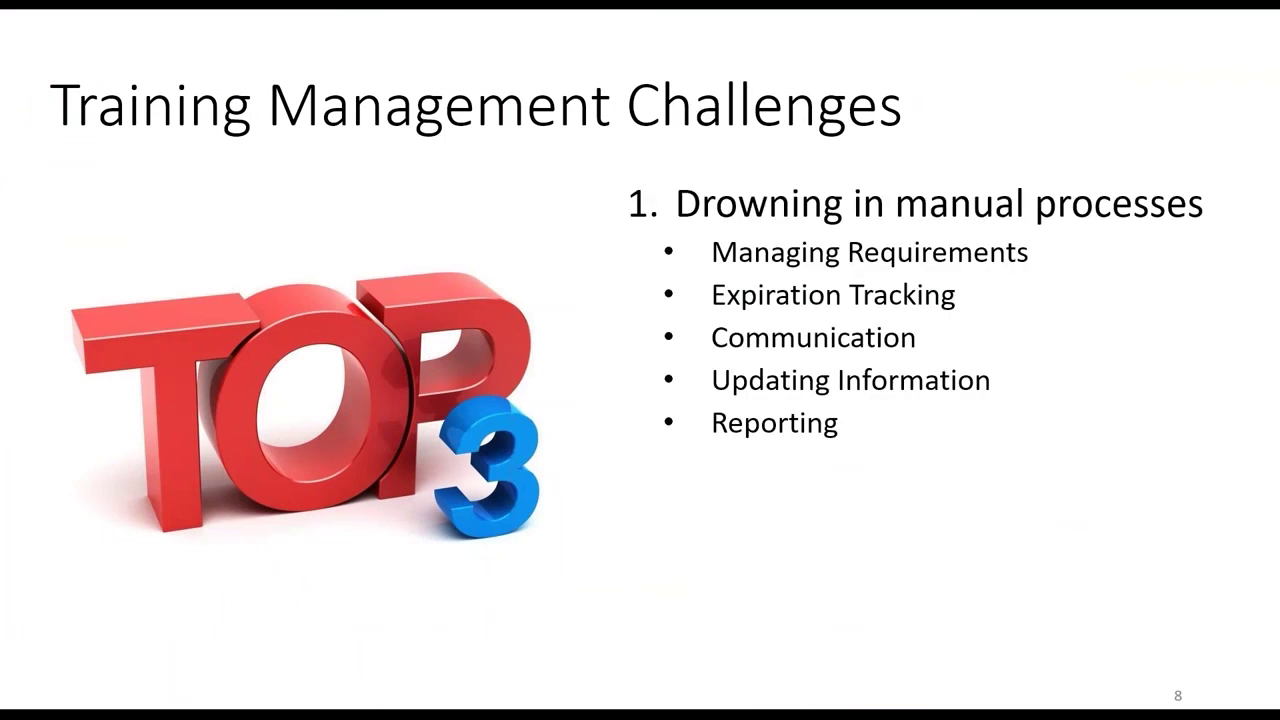